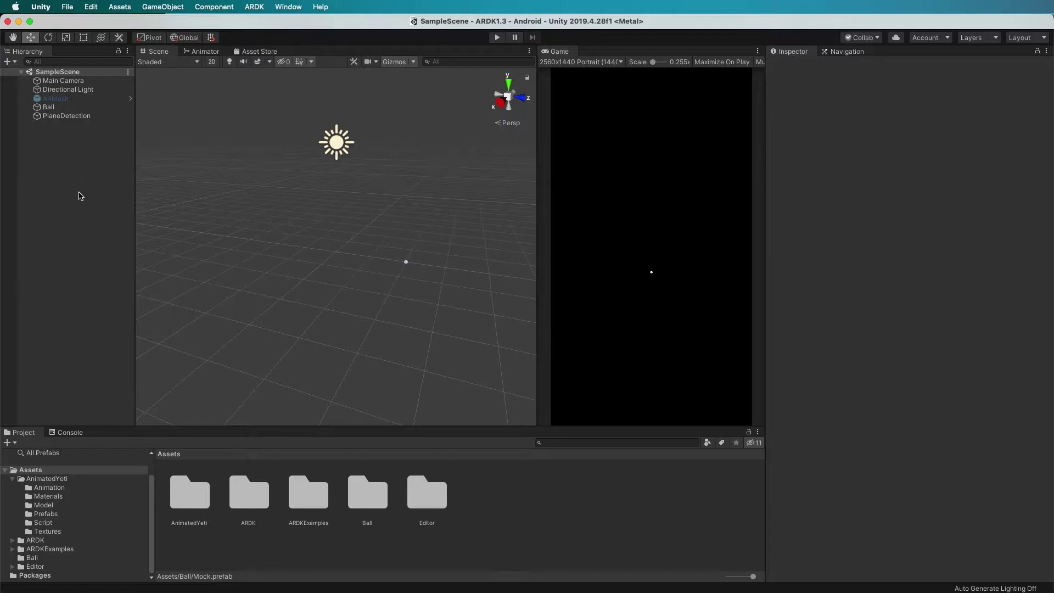
Open the ARDK Virtual Studio window and dock it into the editor layout.
left_click(255, 7)
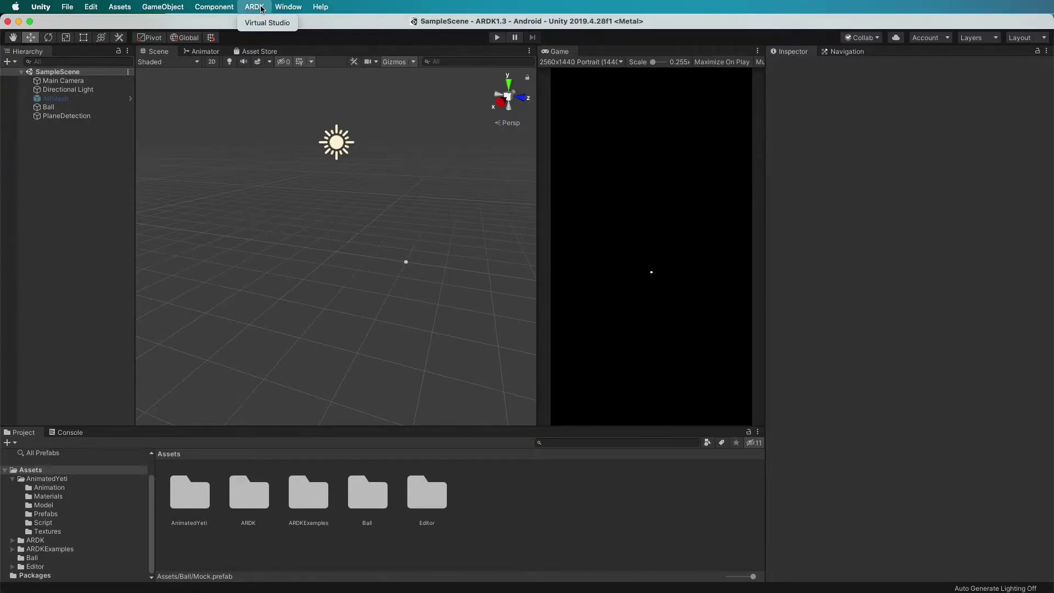
left_click(264, 23)
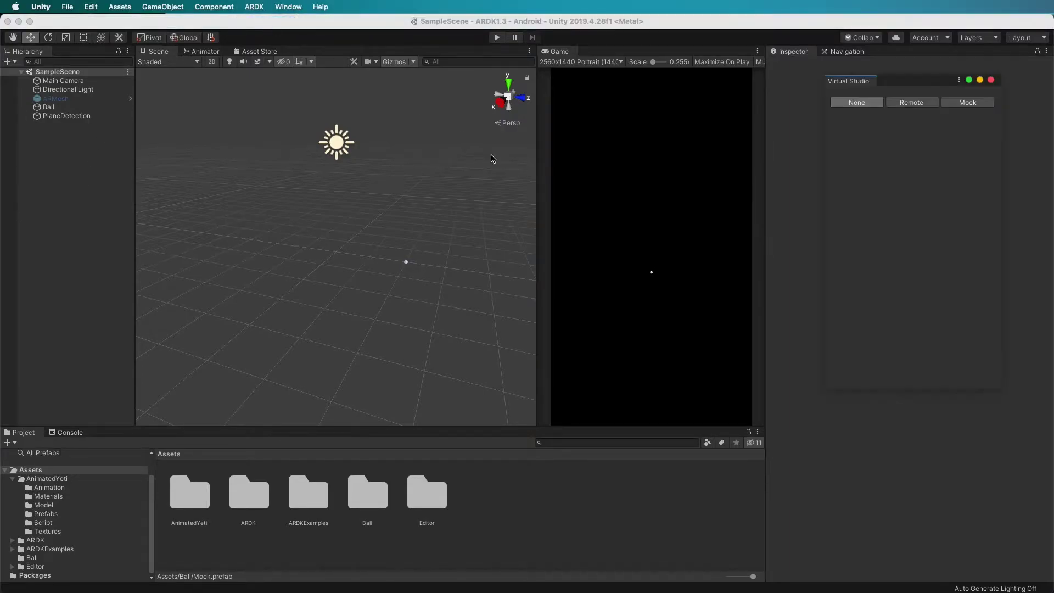
left_click_drag(863, 86, 887, 60)
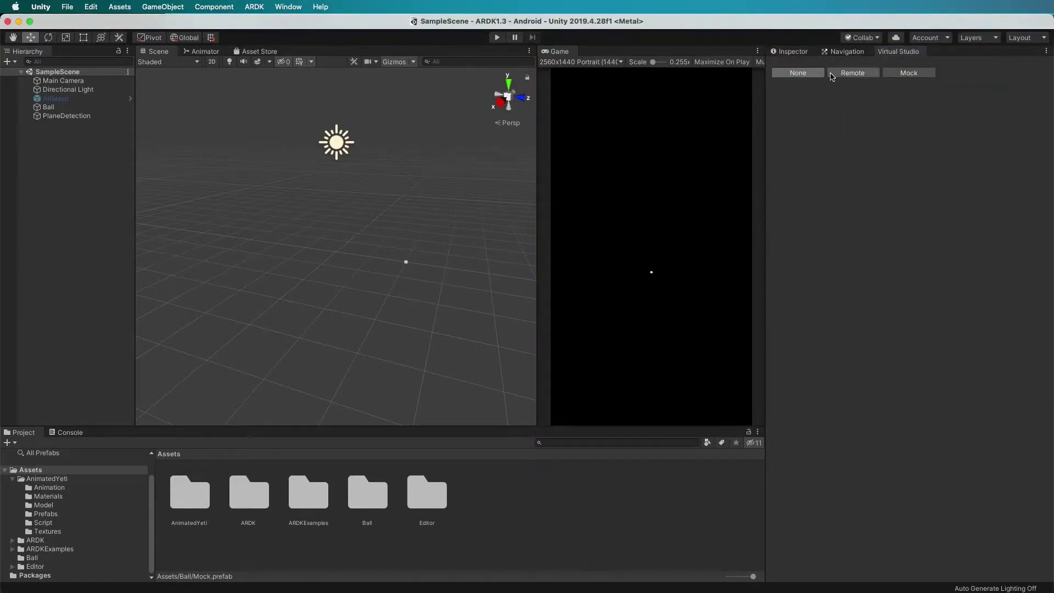
Switch Virtual Studio to Mock mode and check the Mock Scene list, leaving it at None.
left_click(911, 74)
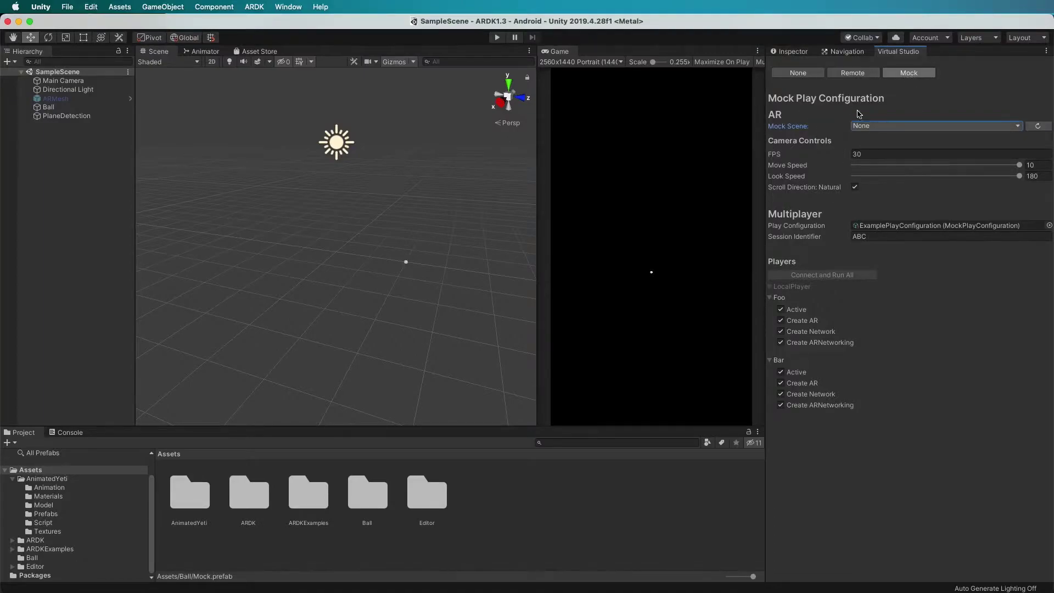
left_click(1005, 130)
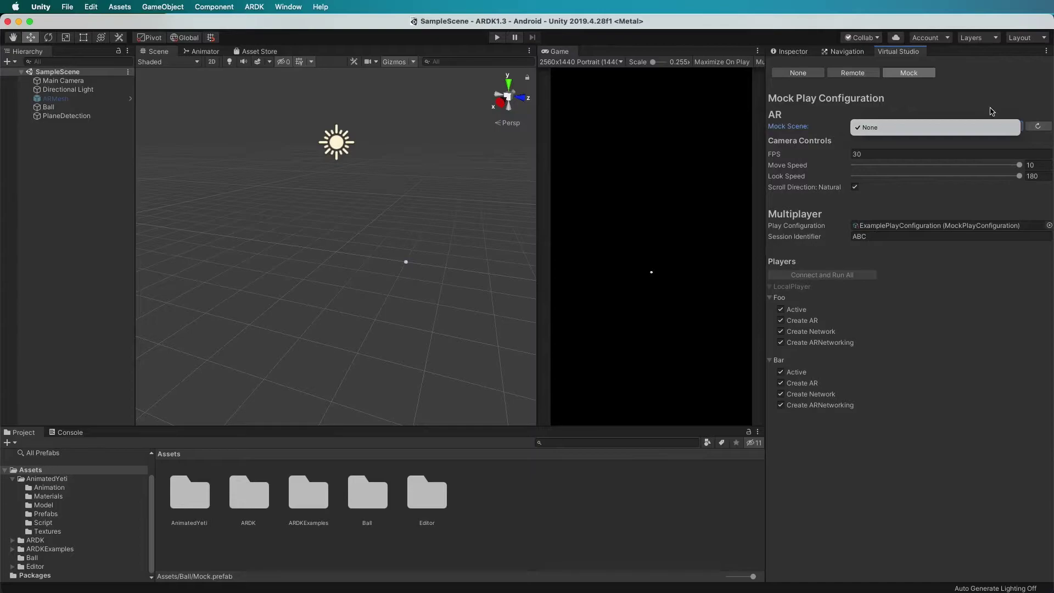
left_click(992, 112)
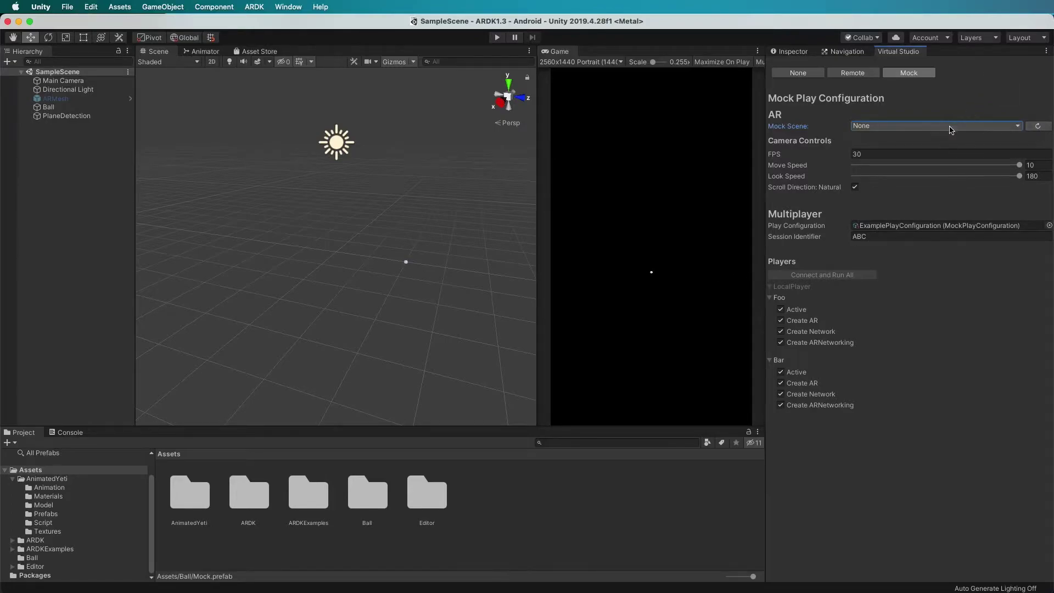
left_click(915, 126)
left_click(970, 108)
Import every item of ardk-1.3.0rc5-ext-mock-env.unitypackage into the Assets folder.
right_click(50, 473)
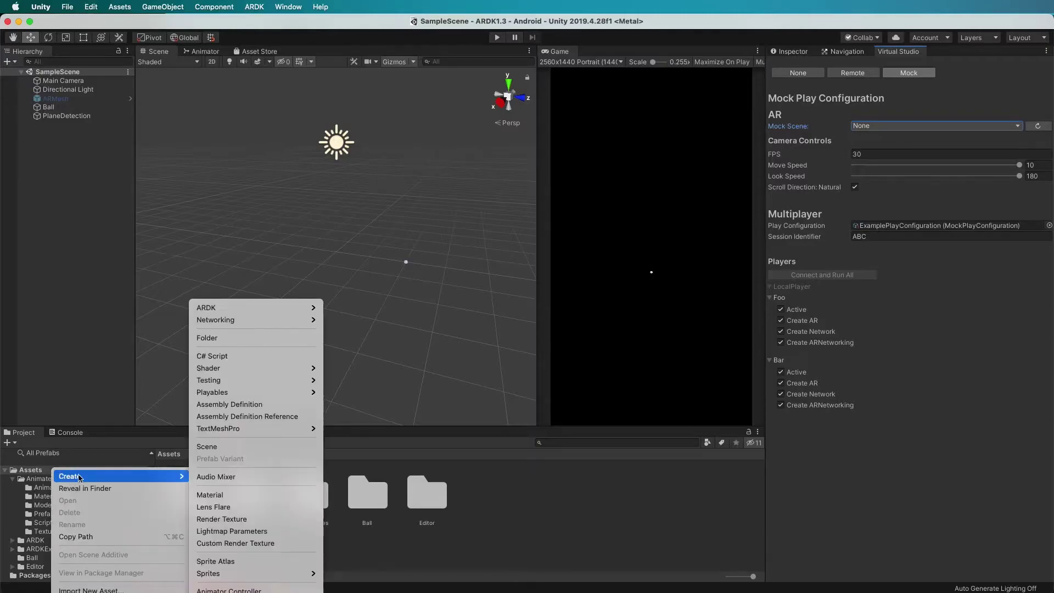
left_click(116, 589)
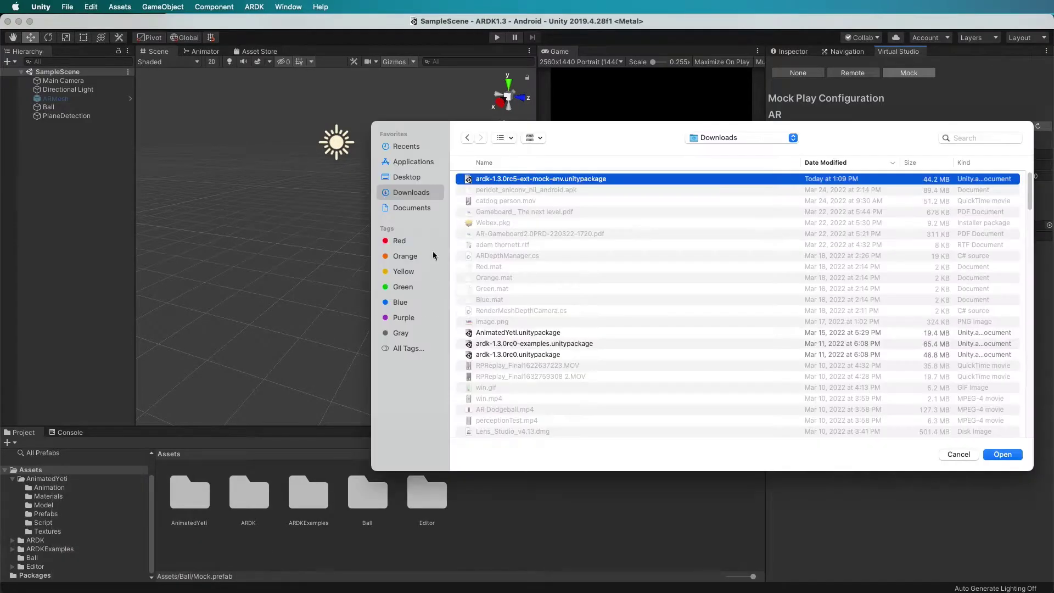
left_click(1003, 455)
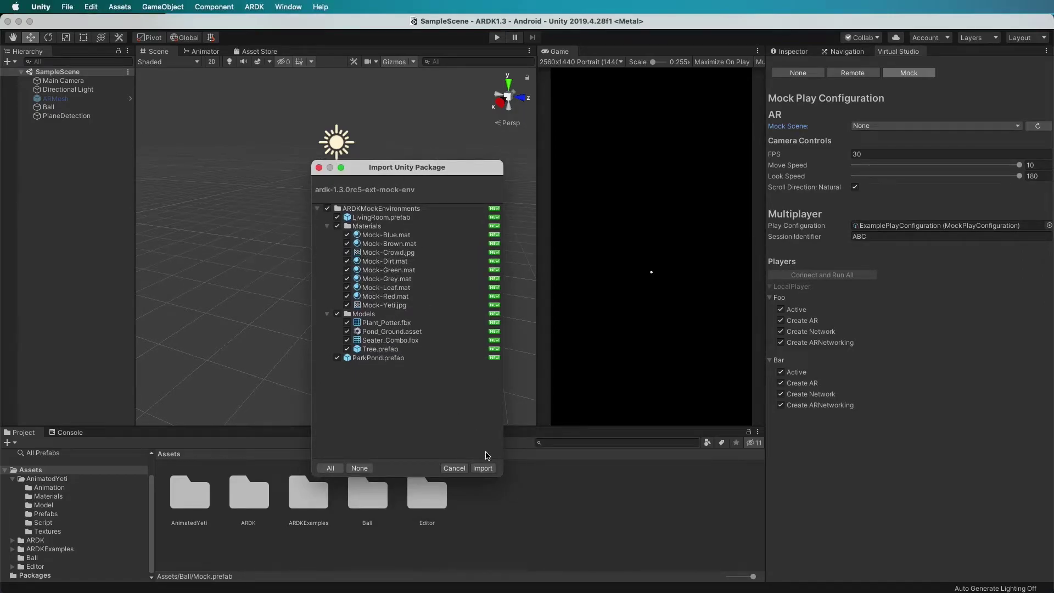
left_click(483, 468)
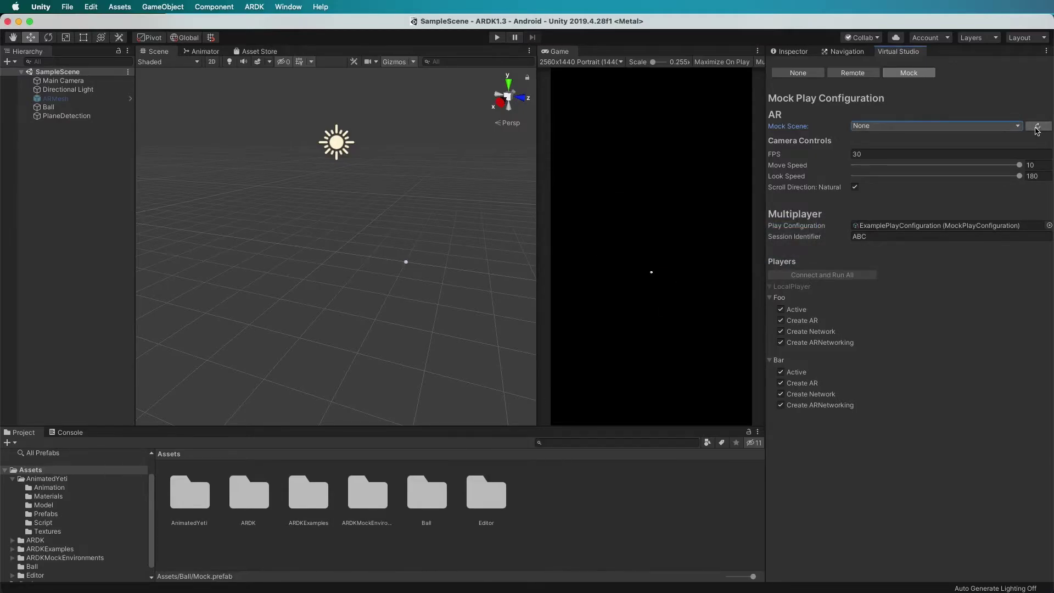
Set the Mock Scene to LivingRoom and run a quick play test.
left_click(1012, 127)
left_click(999, 139)
left_click(497, 38)
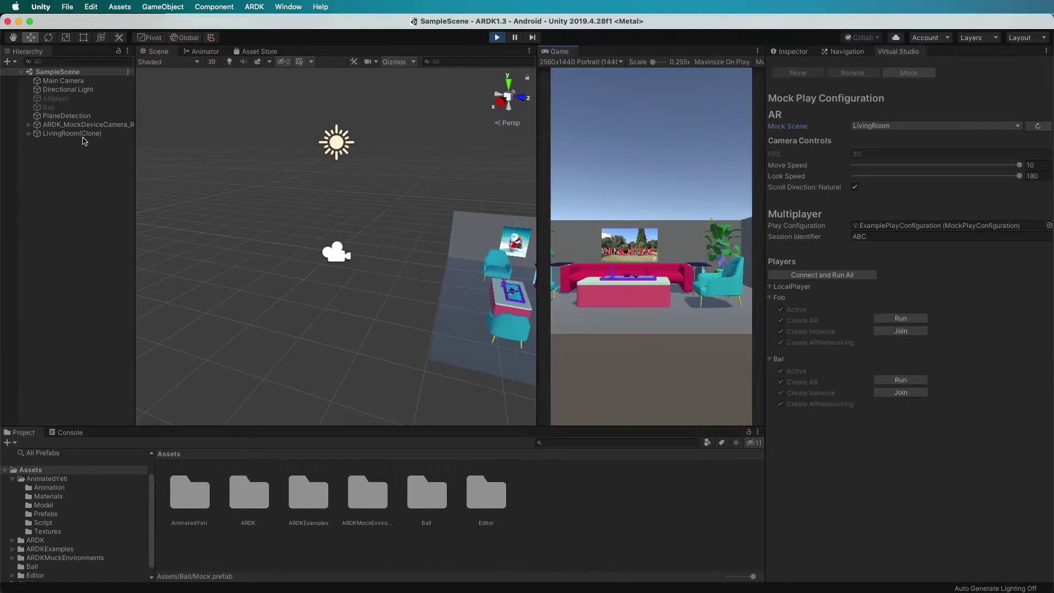
left_click(497, 37)
Switch the Mock Scene to ParkPond, play it and look around before stopping.
left_click(869, 126)
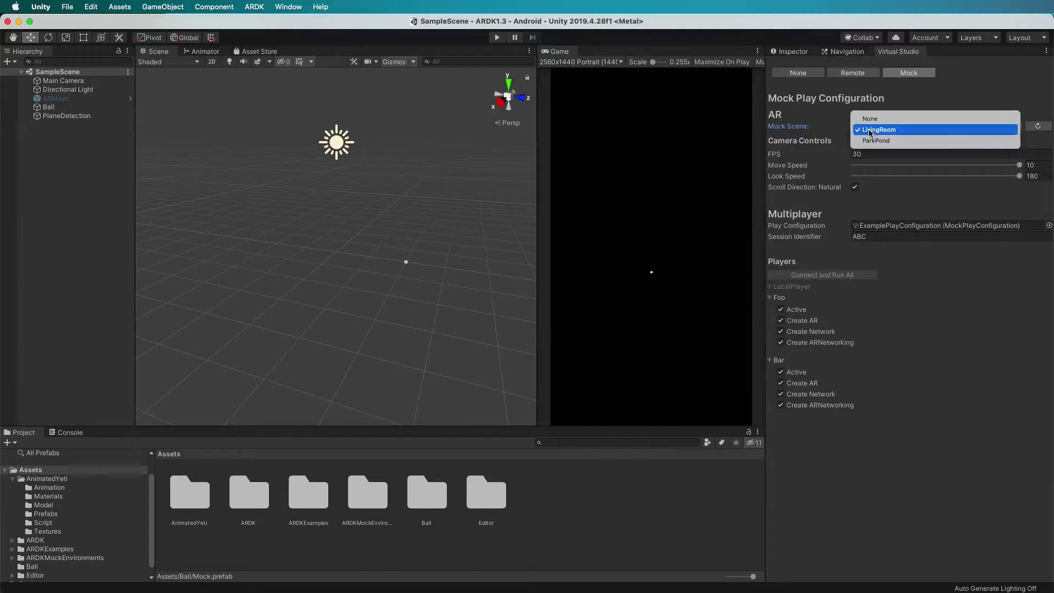
left_click(875, 141)
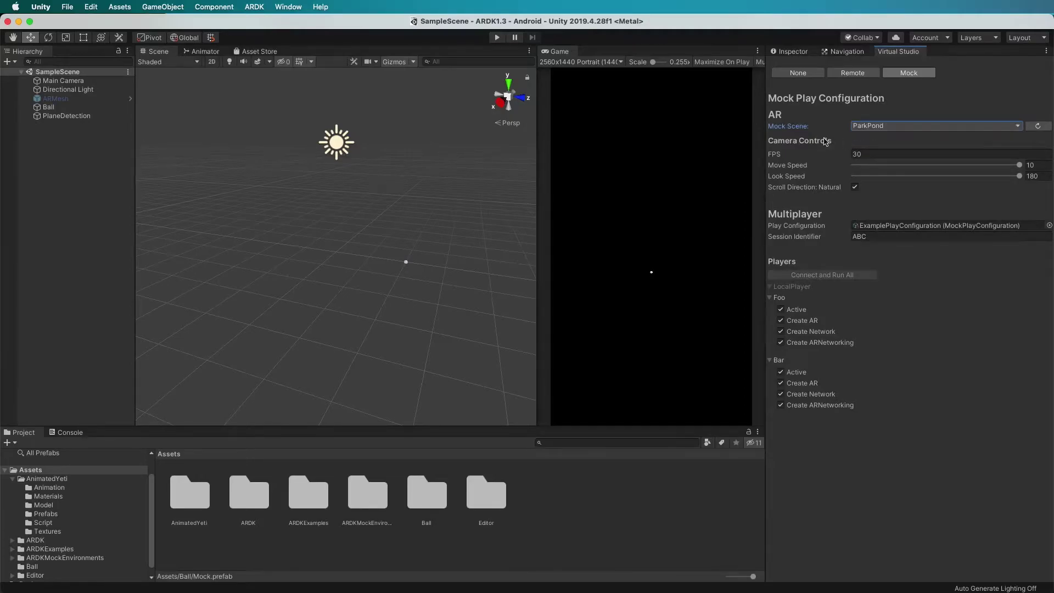
left_click(496, 38)
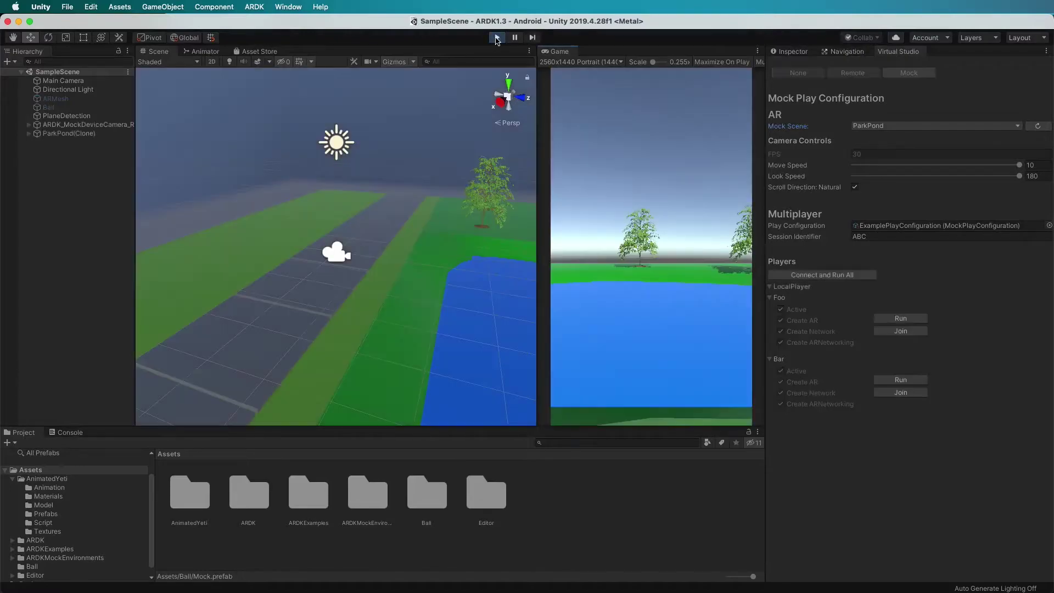
right_click_drag(626, 186, 687, 193)
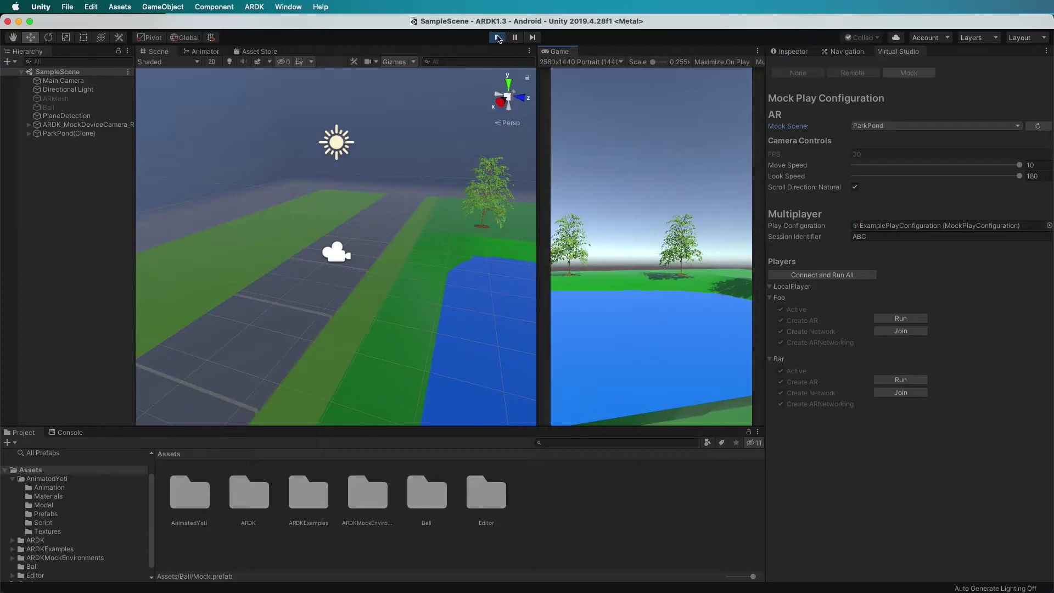
left_click(498, 38)
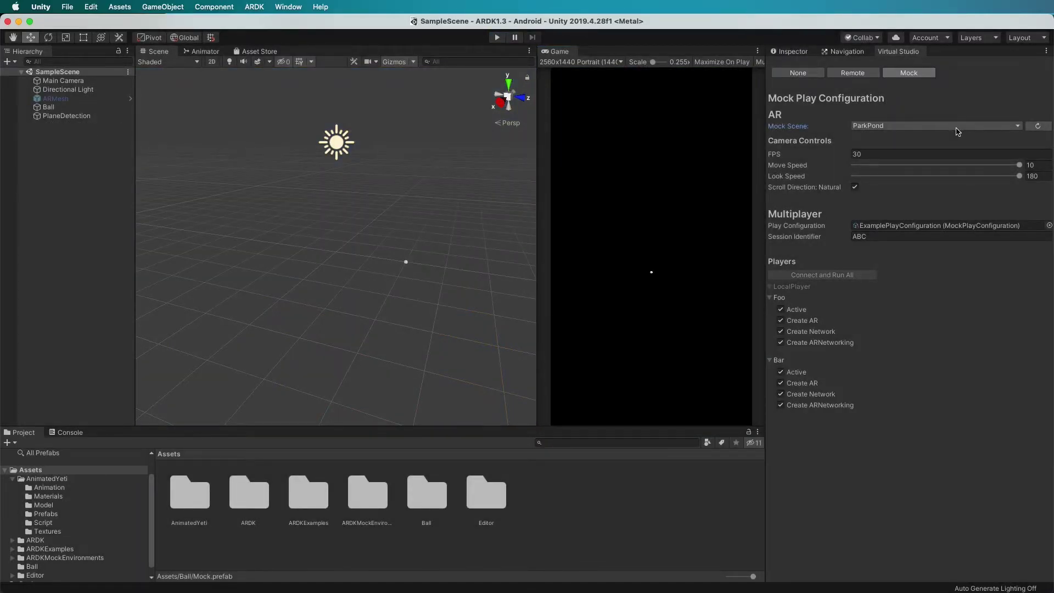
Create an empty GameObject in the Hierarchy and name it Mock.
left_click(51, 146)
right_click(61, 132)
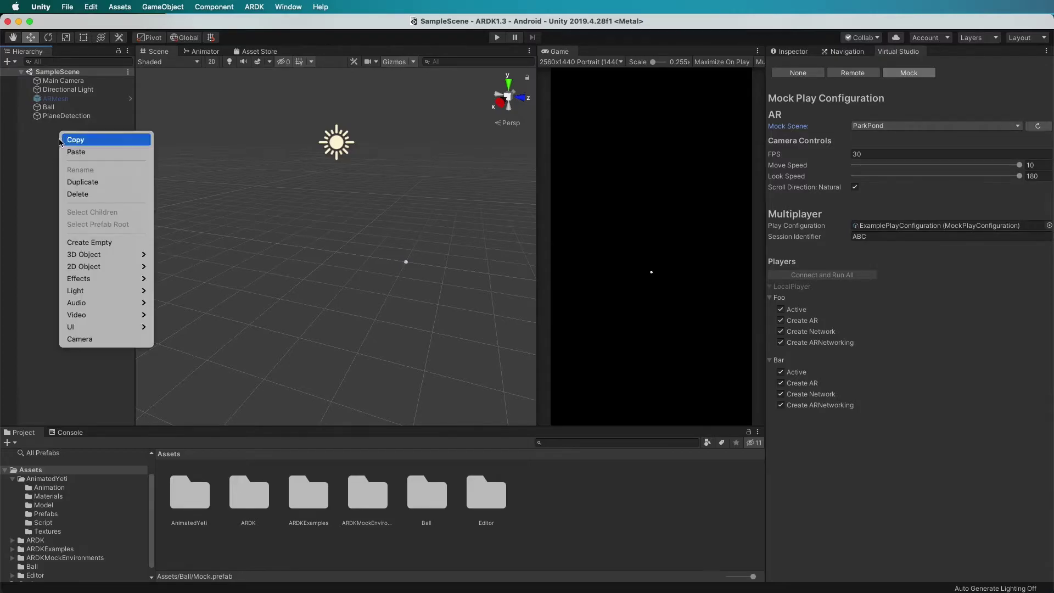
left_click(85, 242)
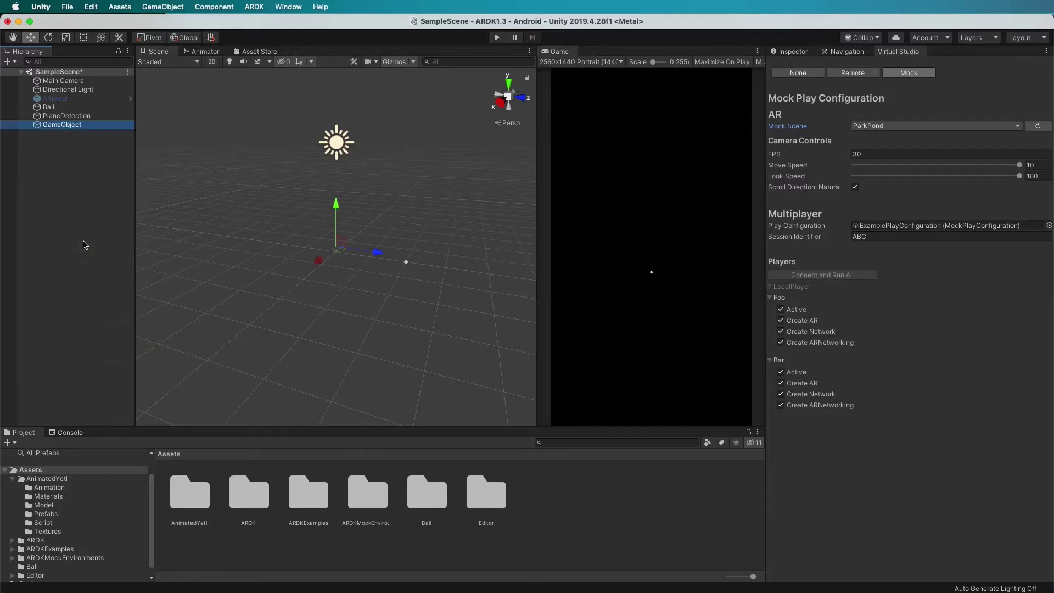
left_click(80, 126)
type("Mock")
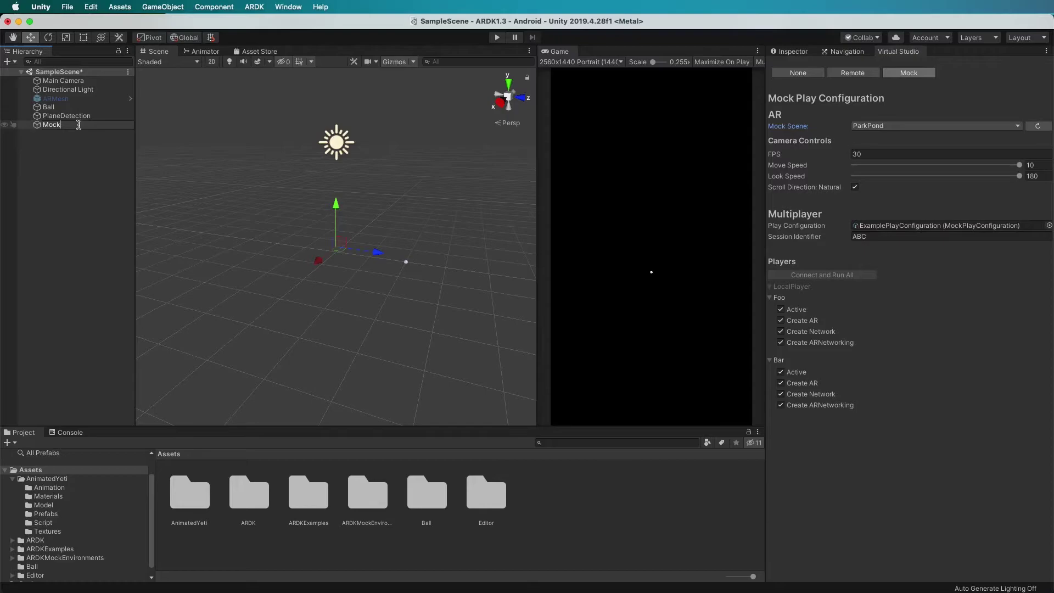
key("Return")
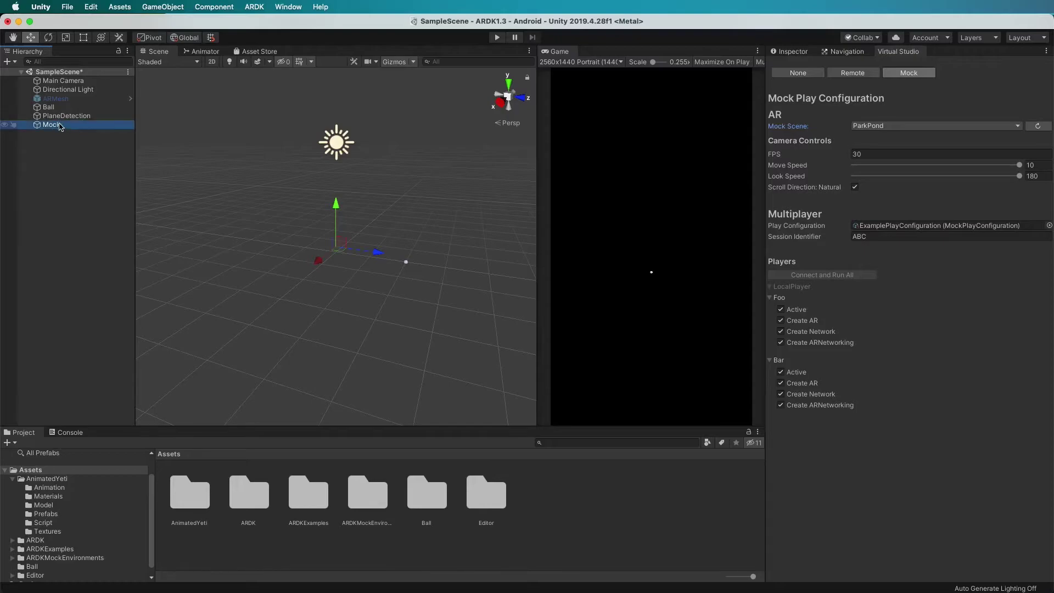
Set Mock's Transform Position X, Y and Z to 0, then deselect it.
left_click(800, 52)
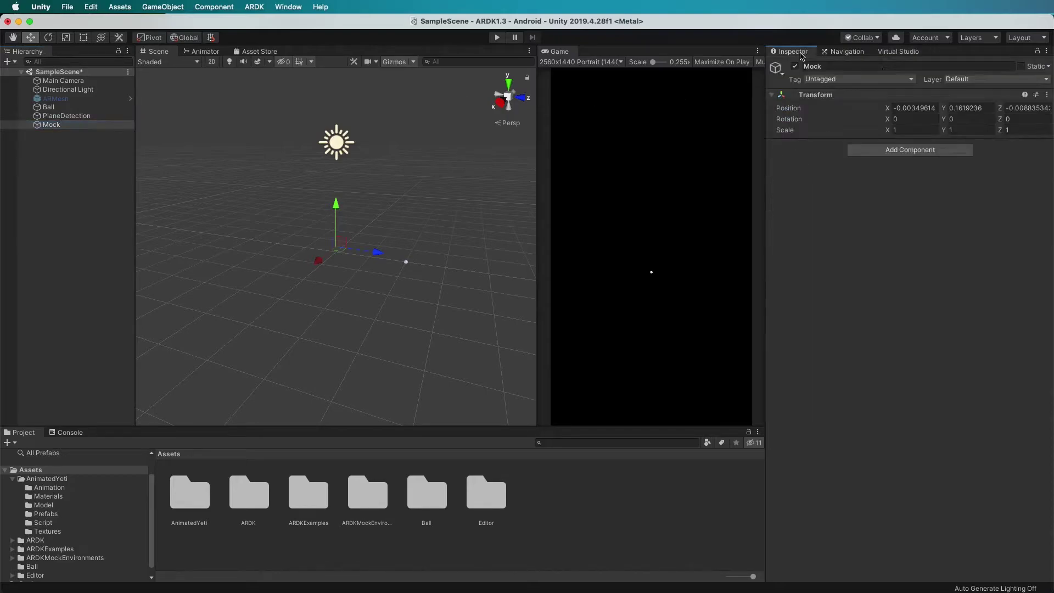
left_click(913, 108)
type("0")
left_click(964, 108)
double_click(964, 108)
type("0")
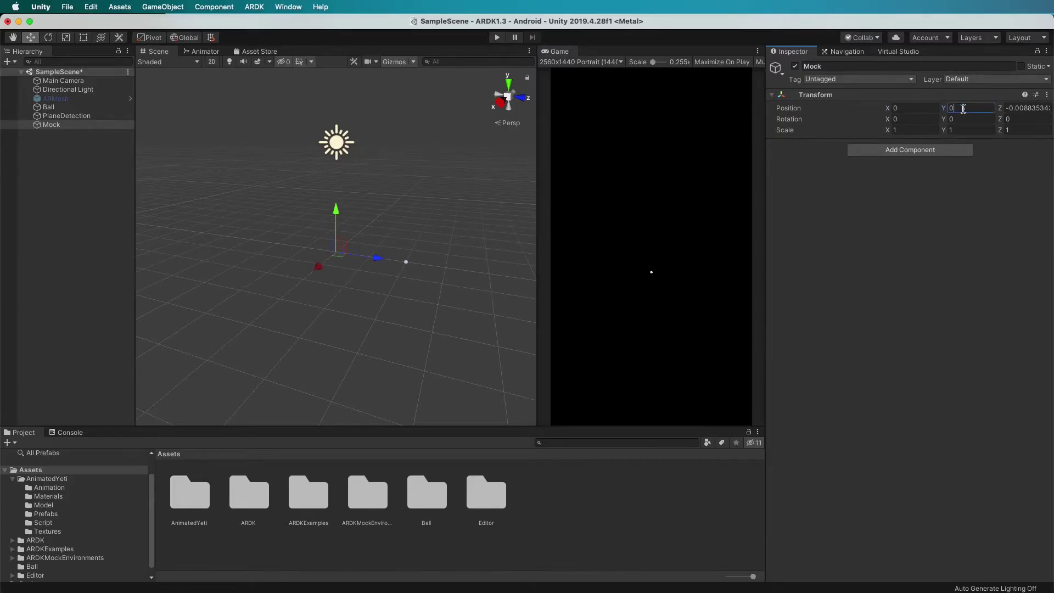
left_click(1016, 108)
type("0")
key("Return")
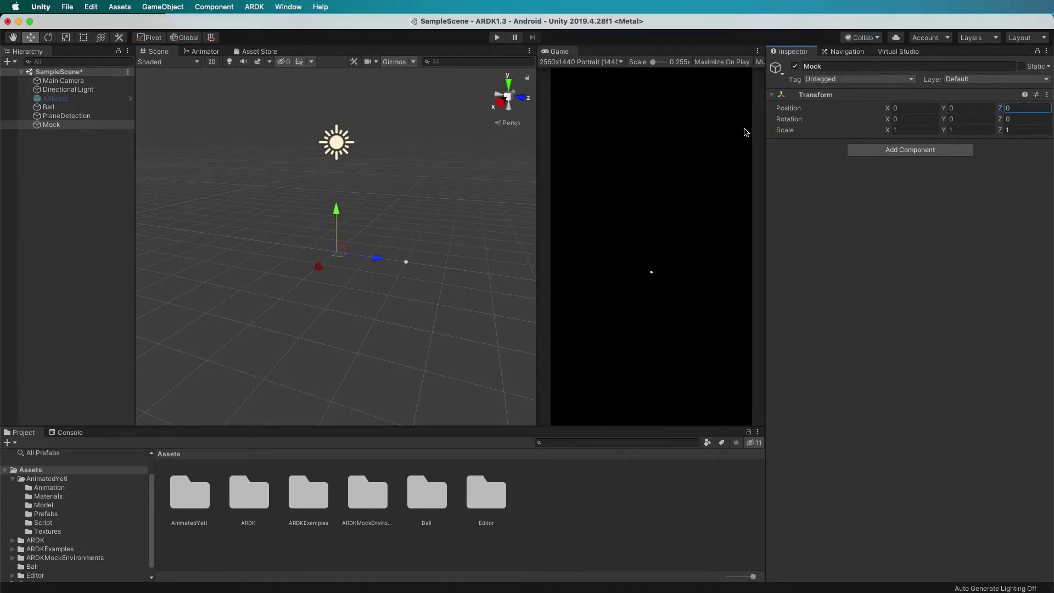
left_click(57, 174)
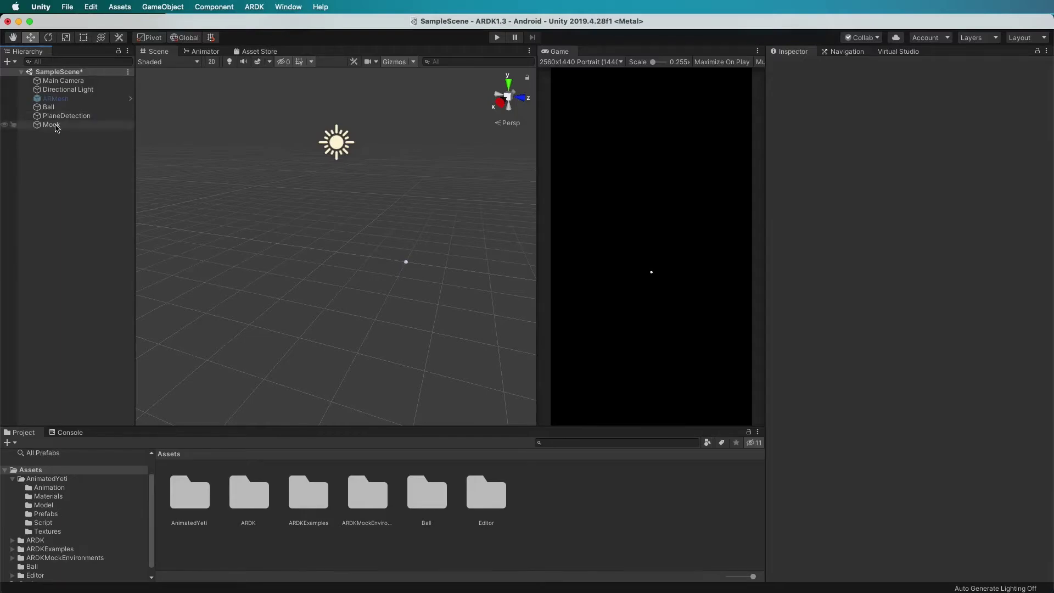
Add a 3D Plane as a child of Mock and rename it Ground.
right_click(56, 124)
mouse_move(107, 248)
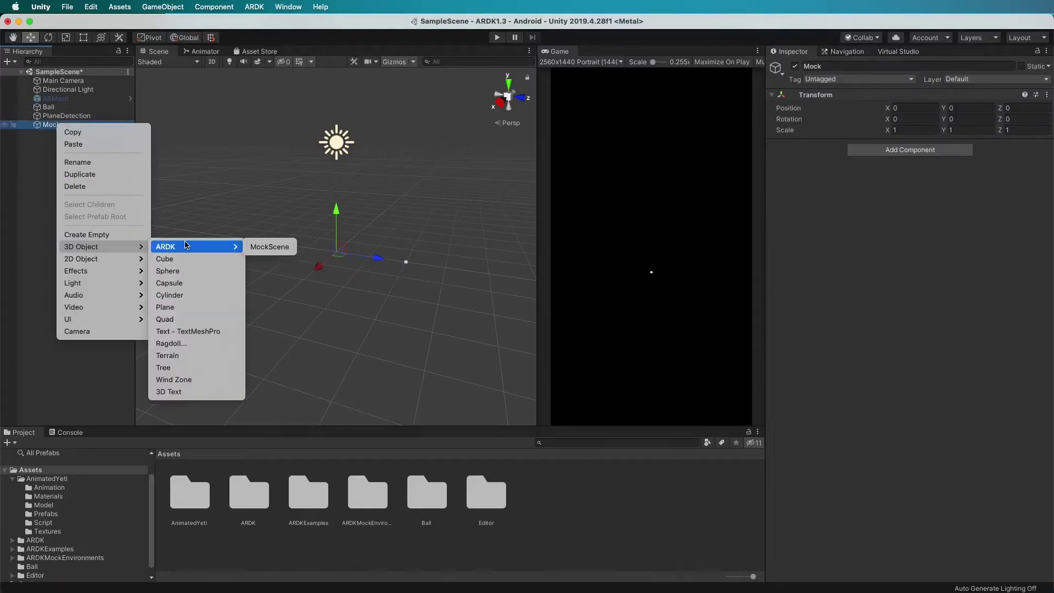
left_click(192, 313)
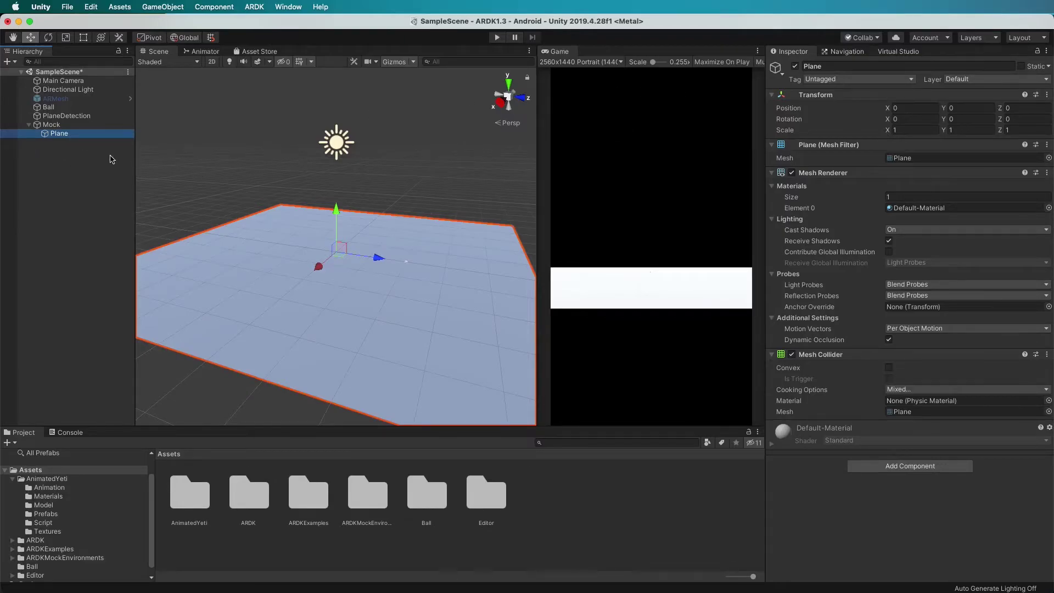
left_click(77, 137)
type("G")
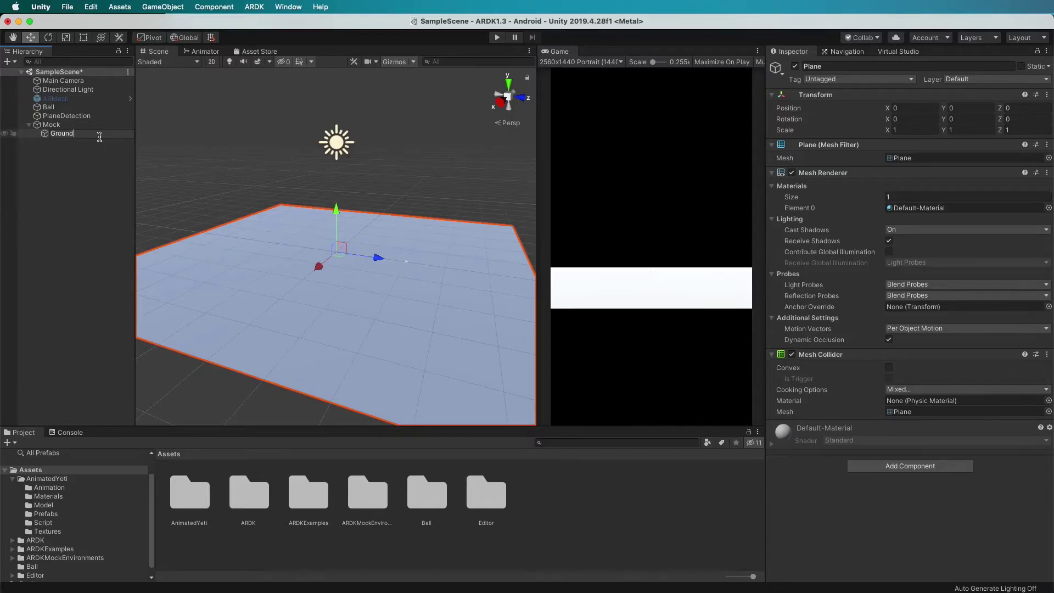
type("round")
key("Return")
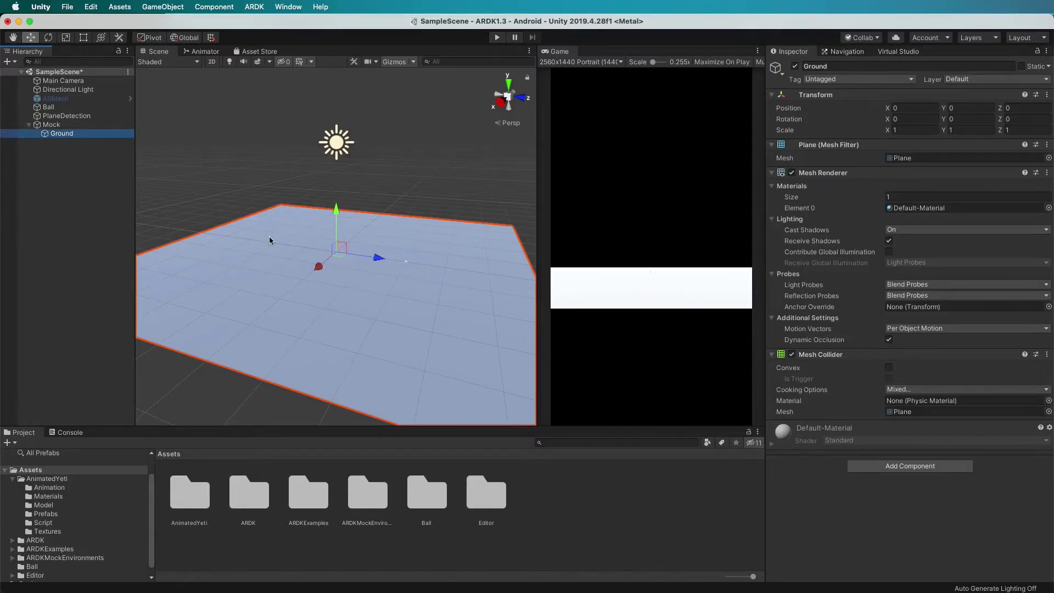
Apply the Common-Green material from All Materials to Ground and save the scene.
scroll(48, 471, "up", 1)
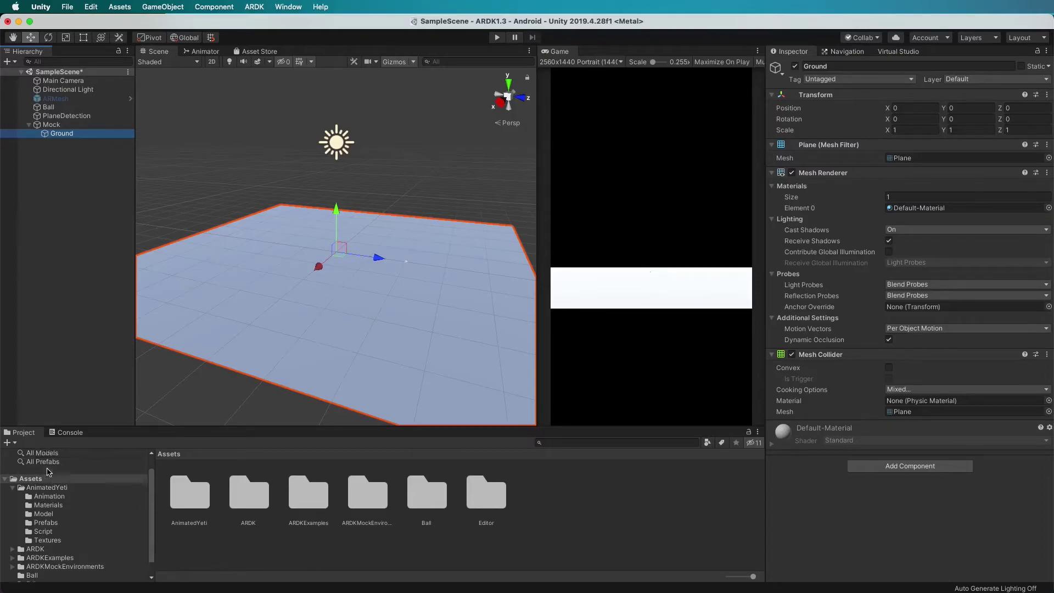
scroll(48, 472, "up", 2)
left_click(51, 462)
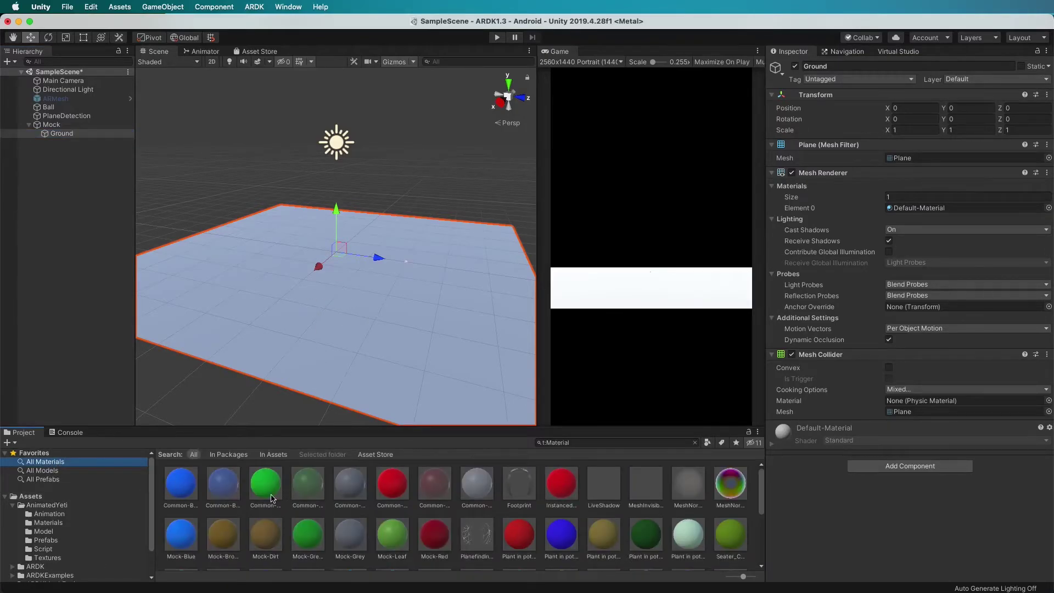
left_click_drag(272, 498, 308, 299)
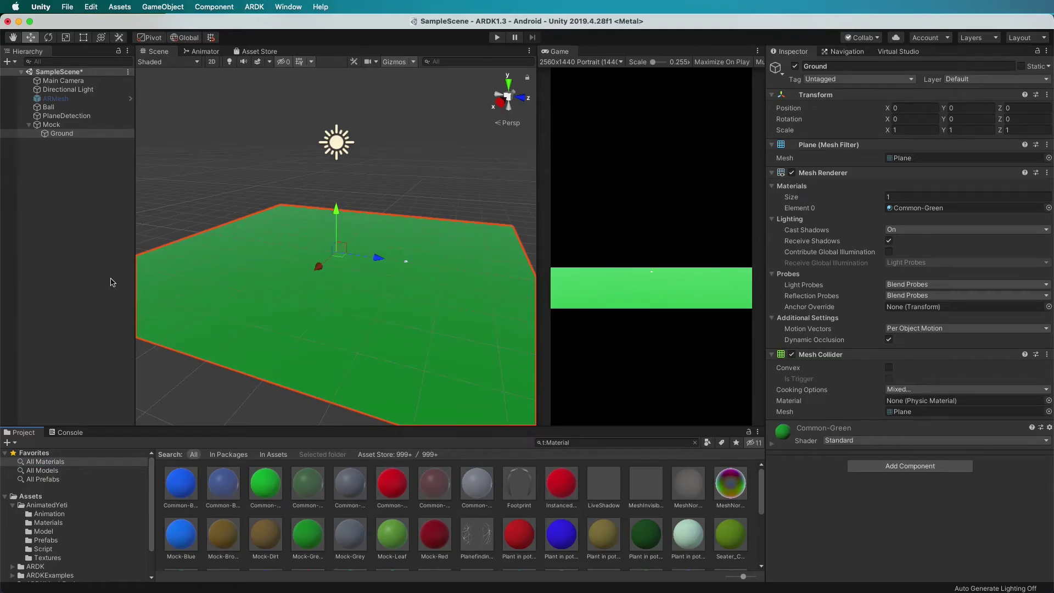
key("super+s")
left_click(66, 127)
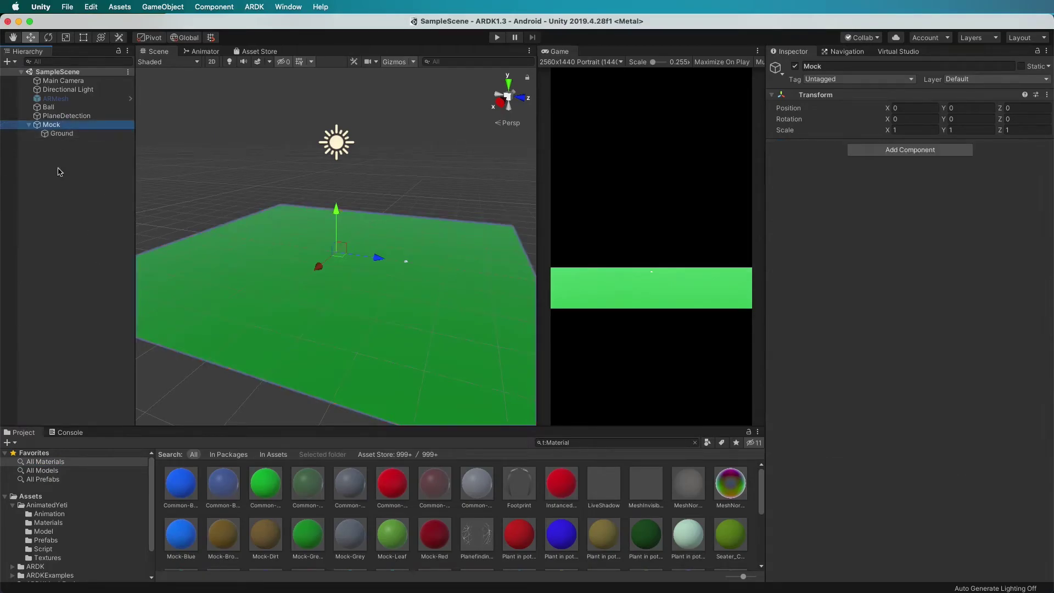
scroll(72, 555, "down", 3)
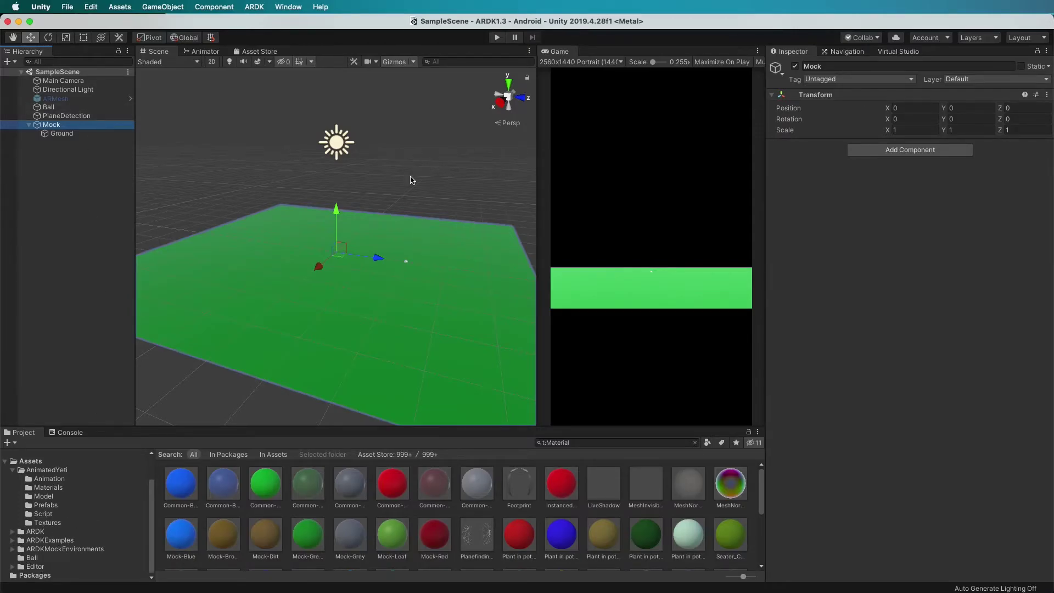
Add a Mock Scene Configuration component to Mock via Add Component.
left_click(929, 152)
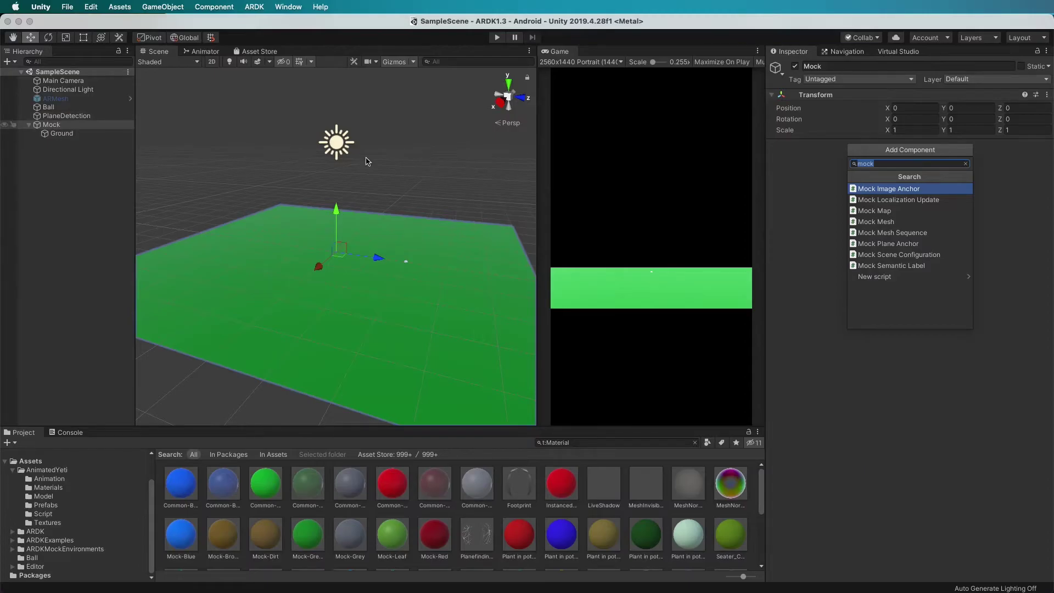
left_click(927, 255)
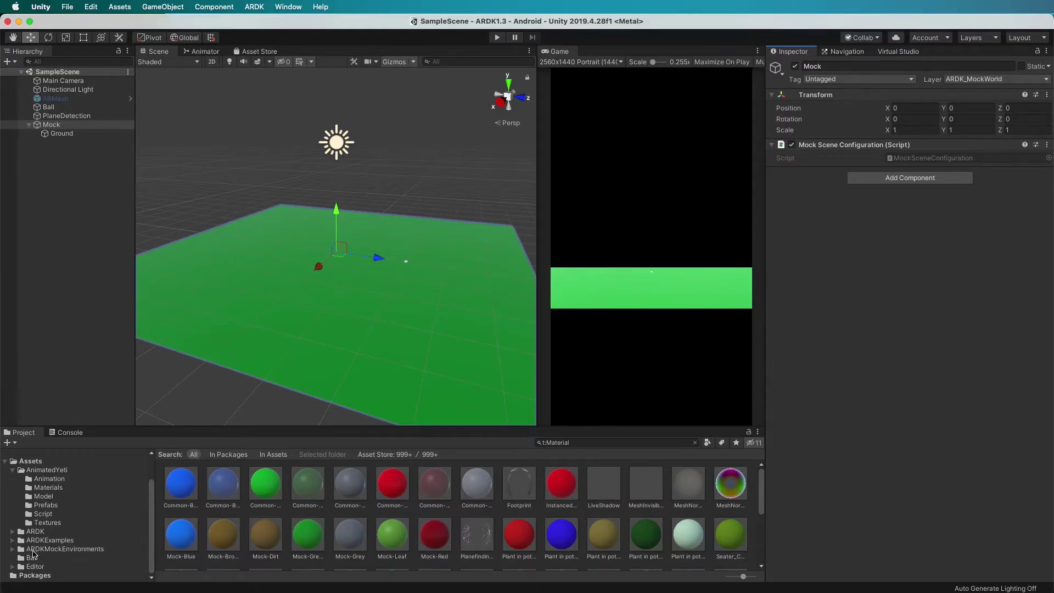
Drag Mock into the Ball folder as a prefab, delete it from the Hierarchy, and save.
left_click(33, 557)
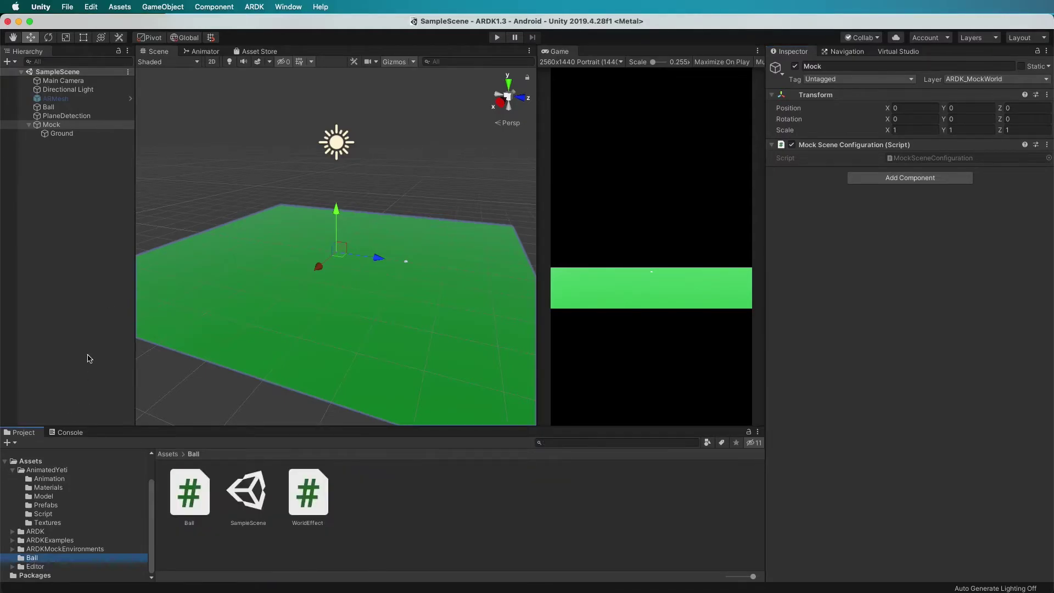
left_click_drag(47, 125, 463, 505)
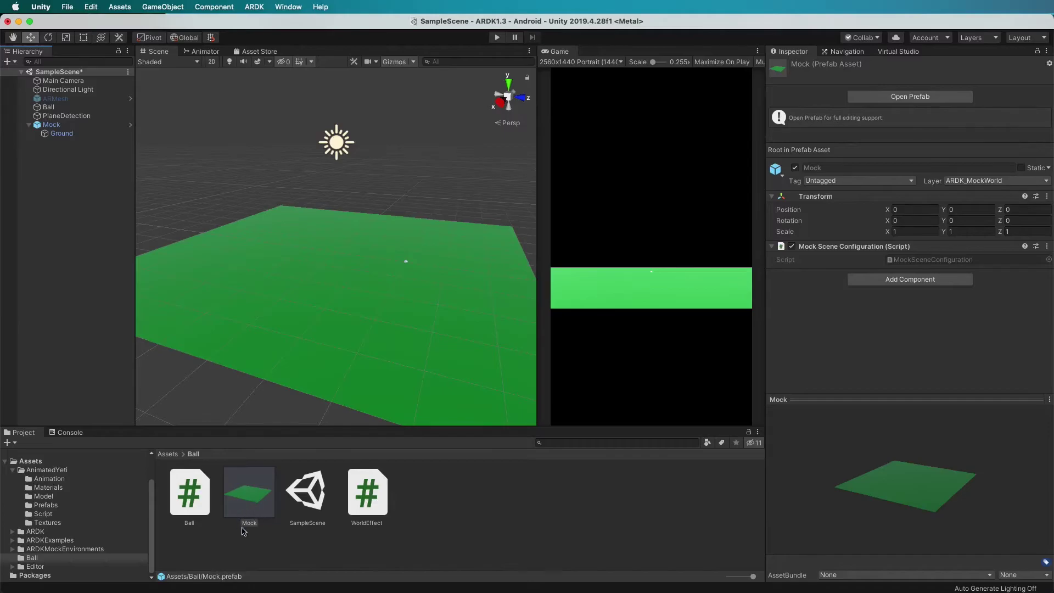
right_click(73, 127)
left_click(64, 128)
right_click(62, 127)
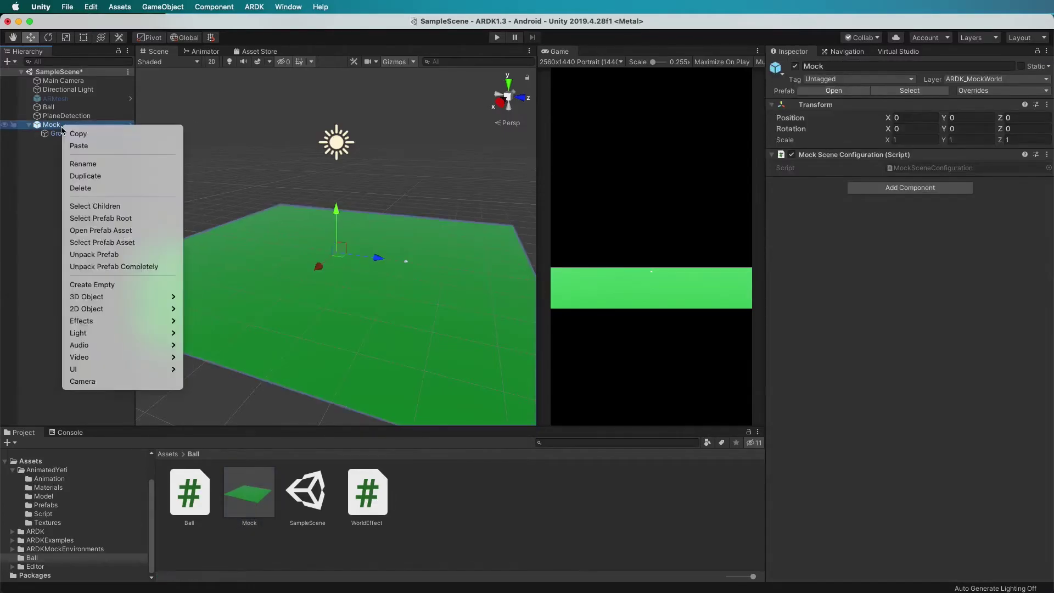
left_click(84, 189)
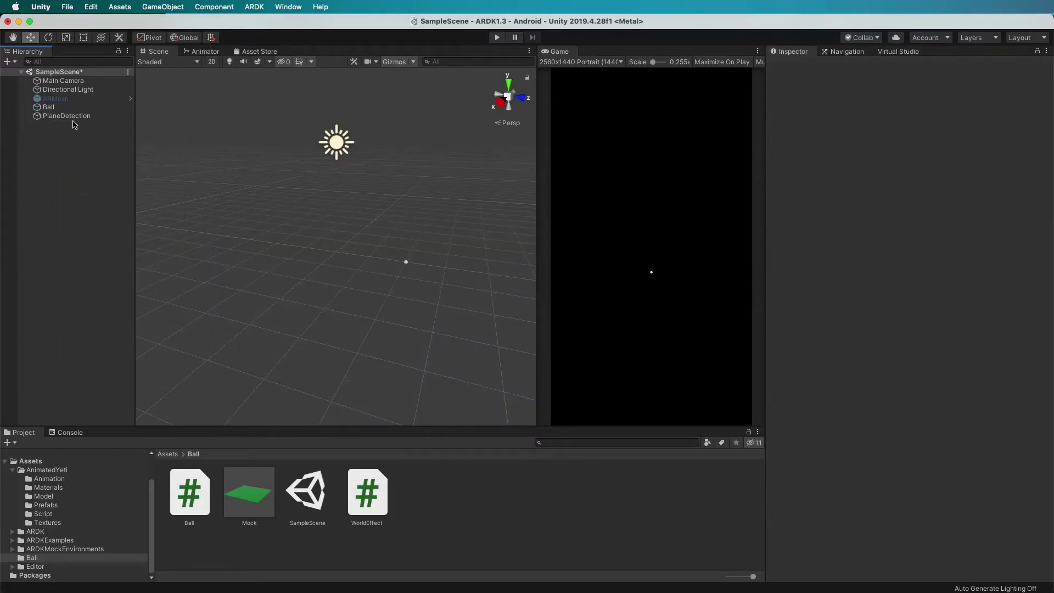
key("super+s")
Refresh the Virtual Studio mock scene list and choose Mock as the mock scene.
left_click(897, 51)
left_click(1036, 127)
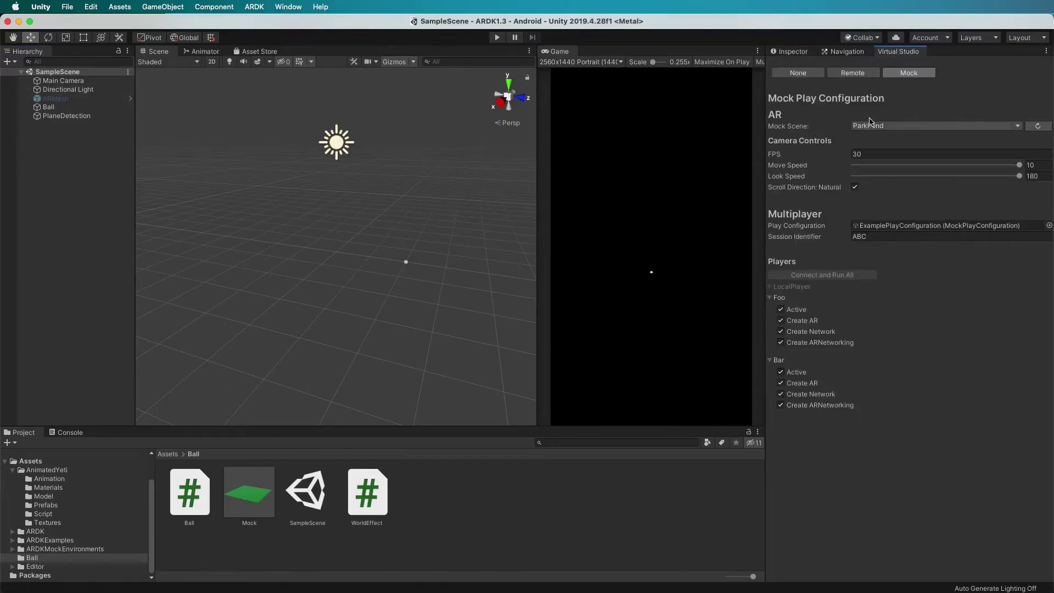
left_click(908, 127)
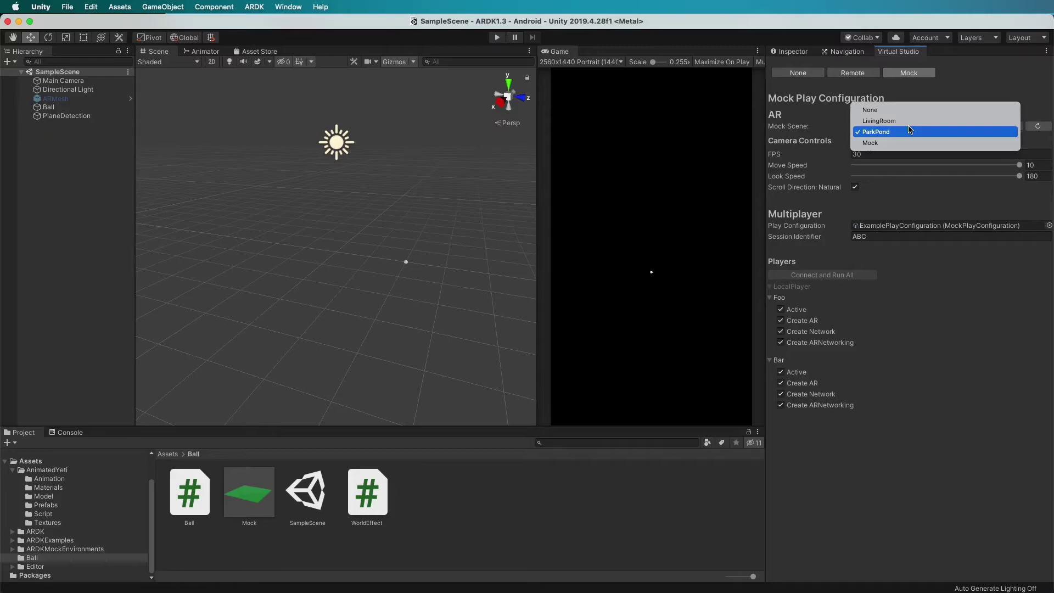
left_click(883, 144)
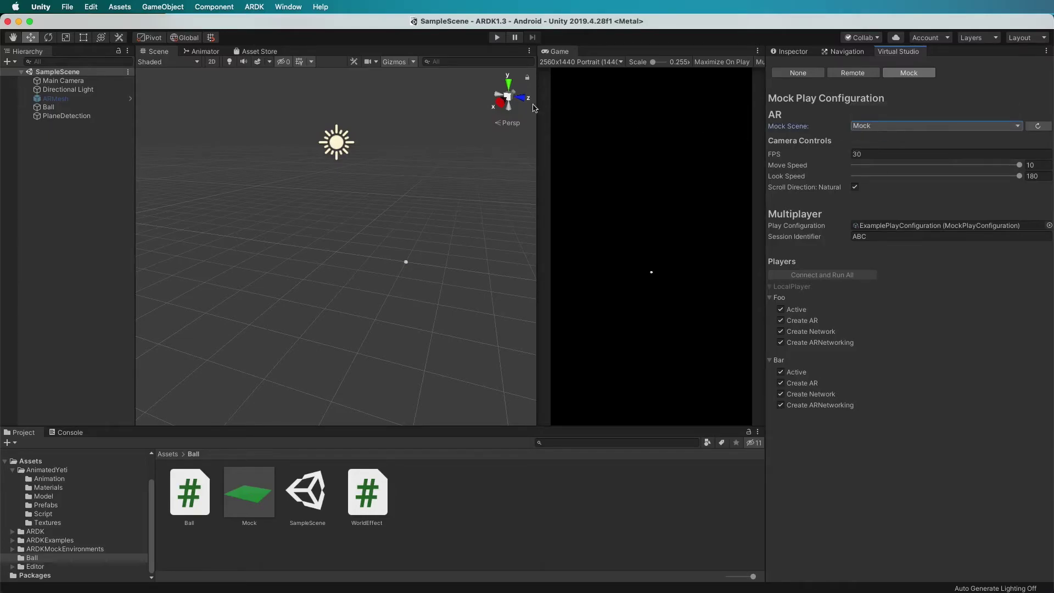
Play the Mock scene, spawn a ball on the green plane, stop, and select the Mock prefab.
left_click(497, 37)
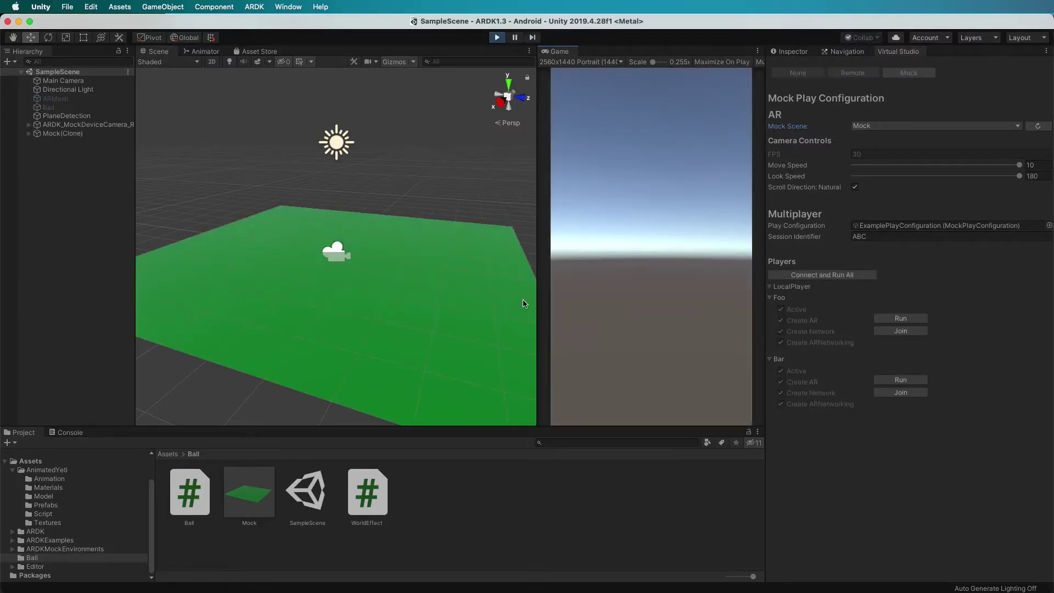
right_click_drag(651, 262, 640, 334)
key("s")
left_click(650, 310)
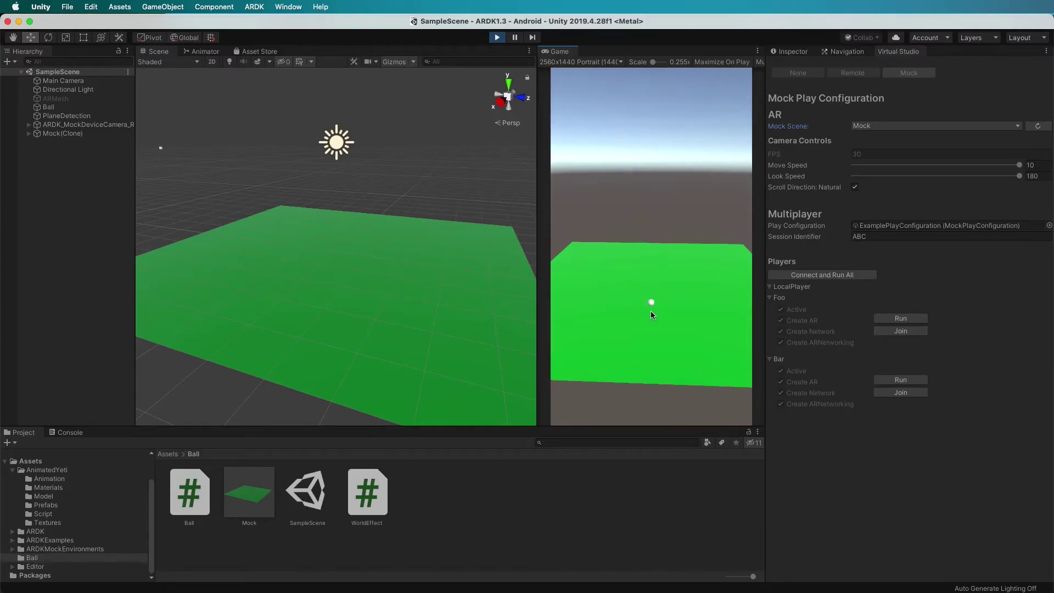
left_click(498, 38)
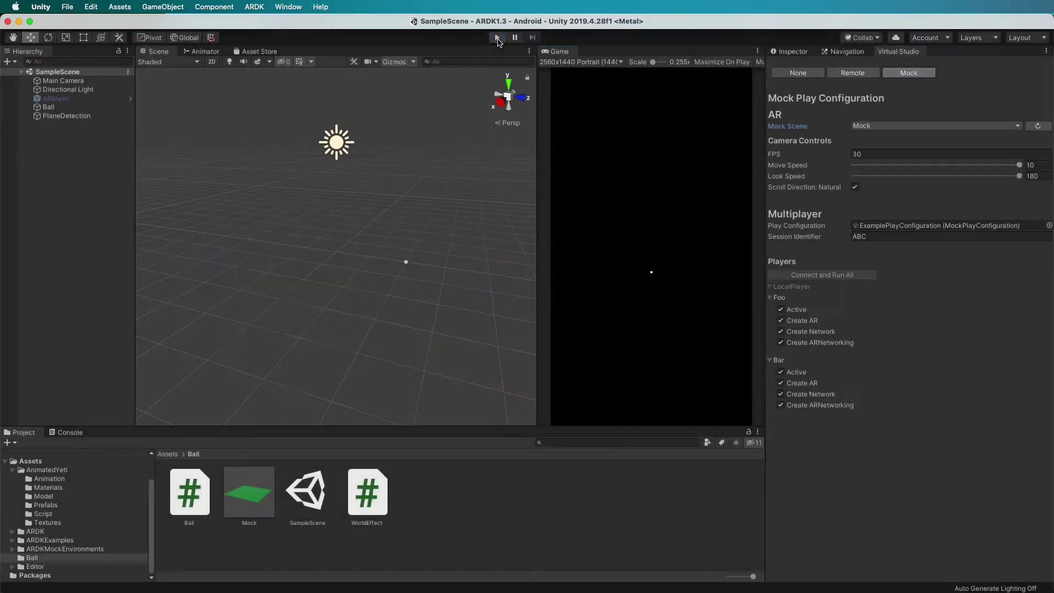
left_click(250, 520)
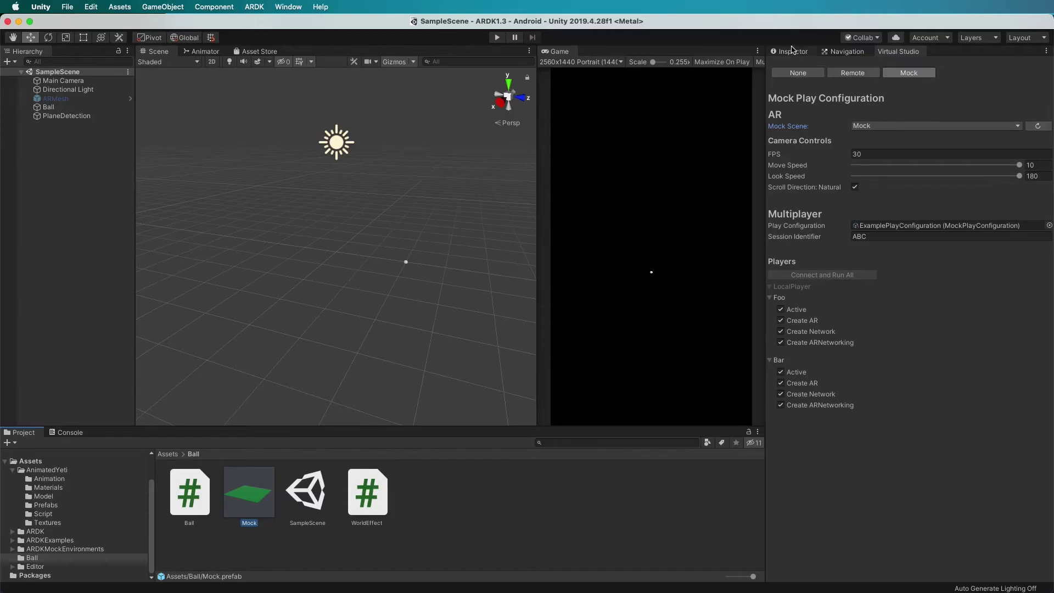
Open the Mock prefab for editing and set Ground's Position Y to -2.
left_click(792, 52)
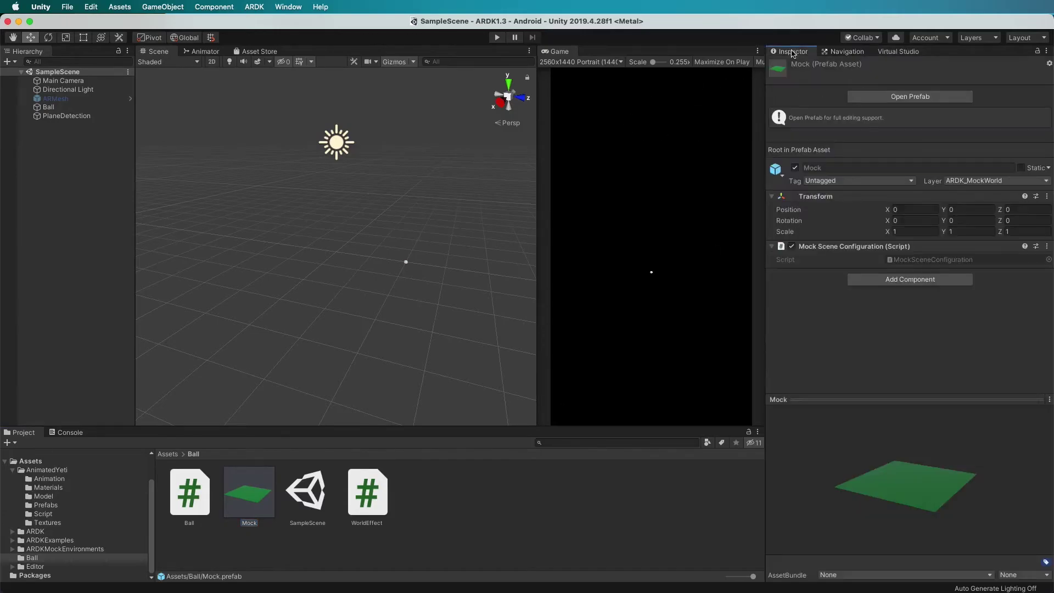
left_click(912, 97)
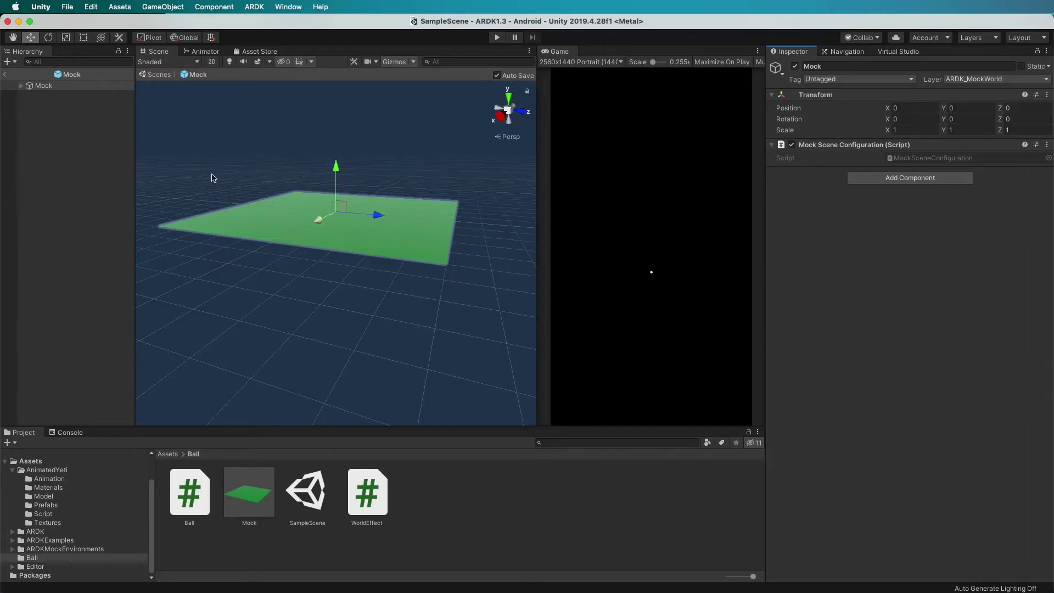
left_click(52, 86)
left_click(53, 94)
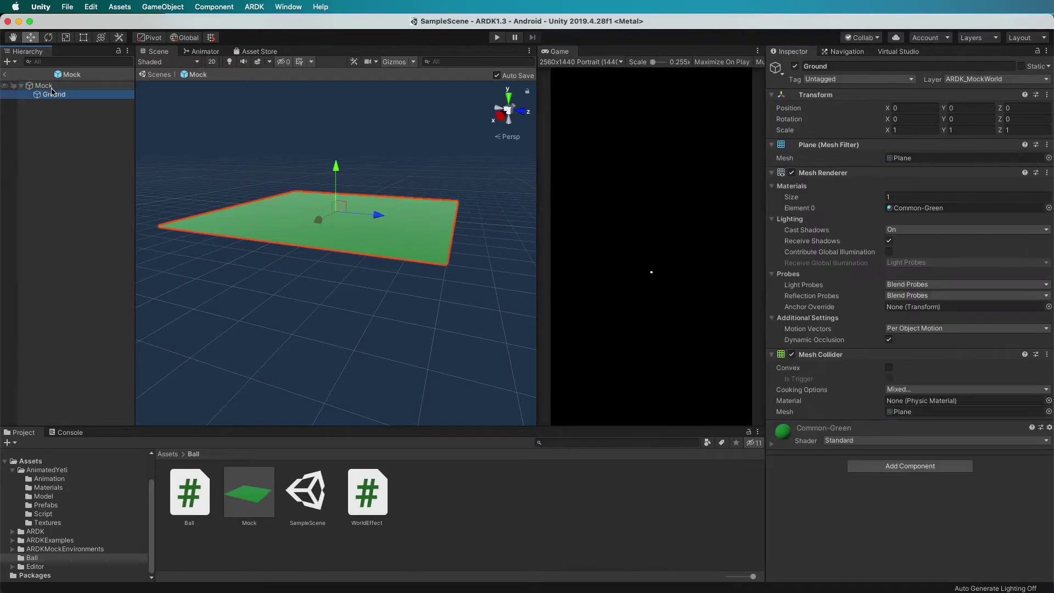
left_click(44, 85)
left_click(53, 93)
left_click(964, 108)
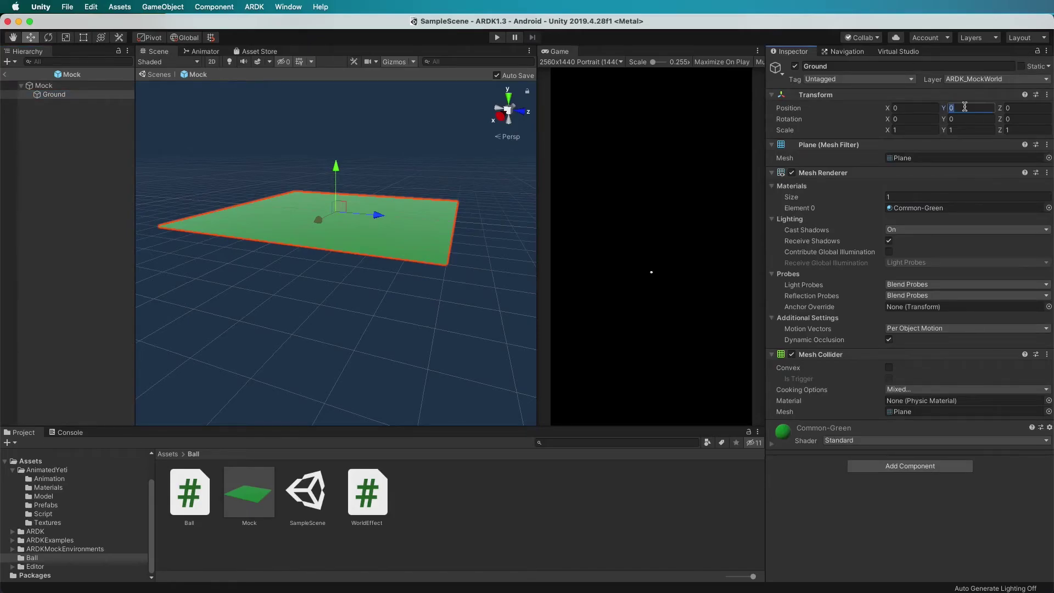
key("Return")
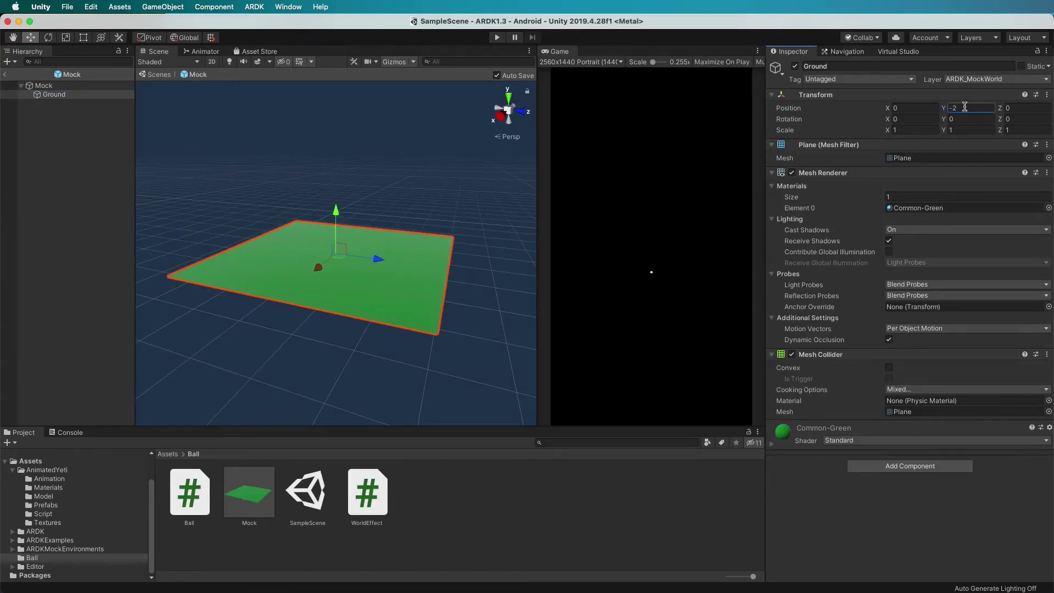
Play-test the lowered ground by spawning a ball, then keep Ground on the ARDK_MockWorld layer.
left_click(497, 38)
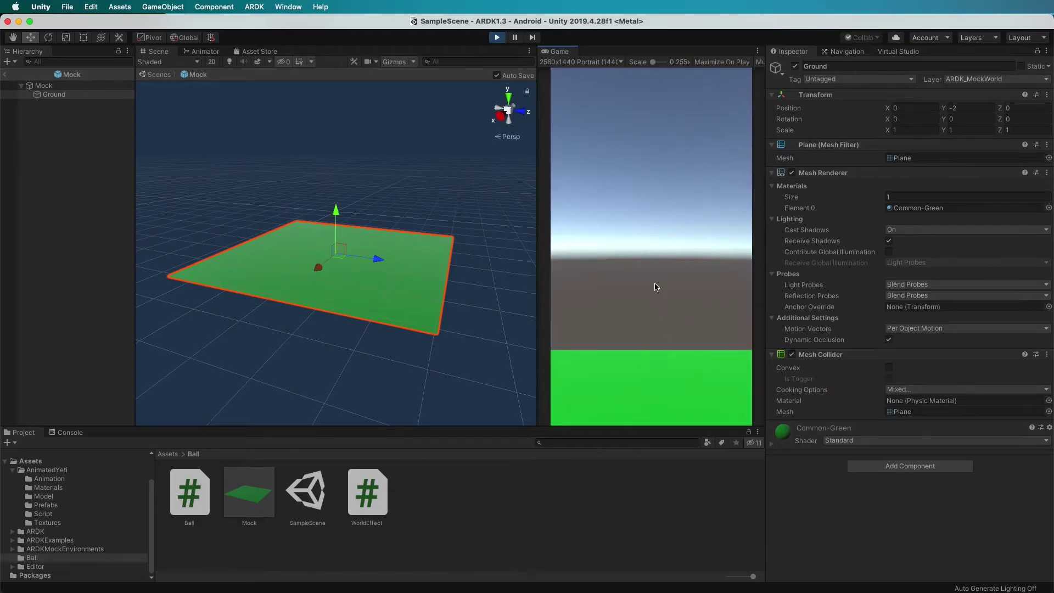
right_click_drag(656, 287, 571, 367)
left_click(627, 343)
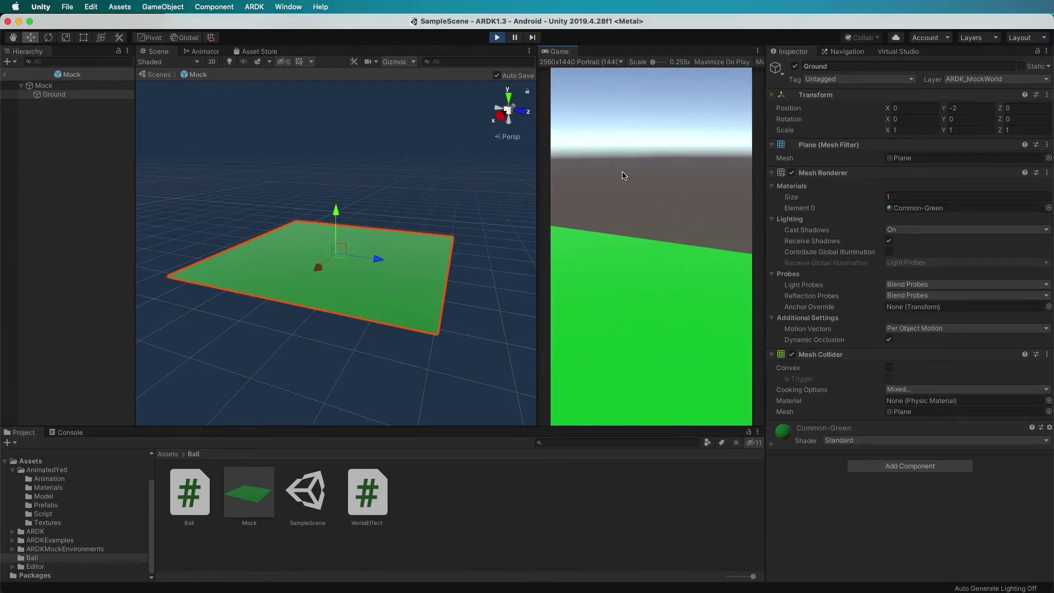
left_click(497, 38)
left_click(982, 79)
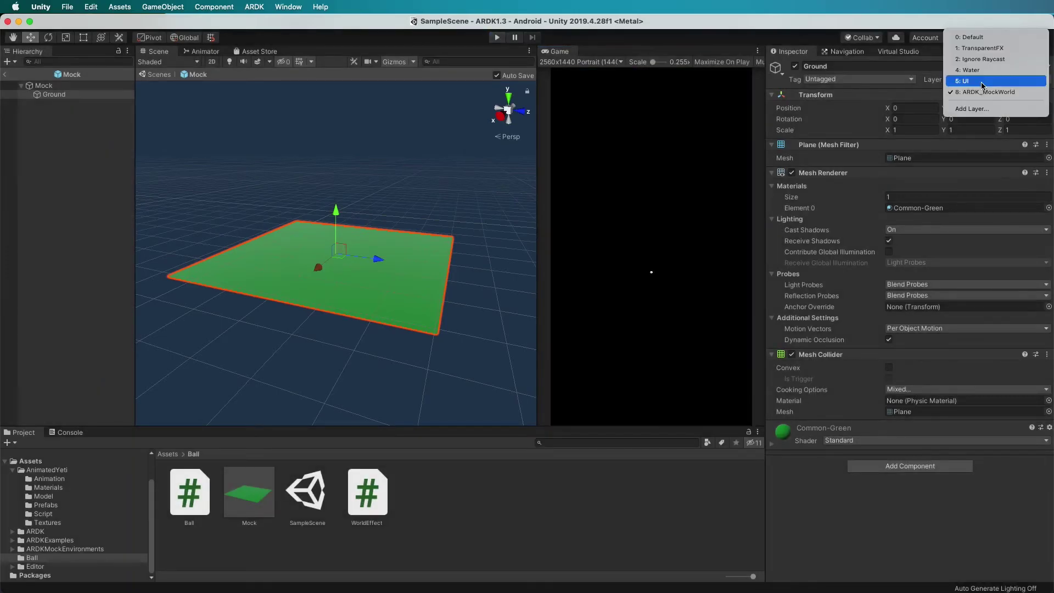
left_click(777, 31)
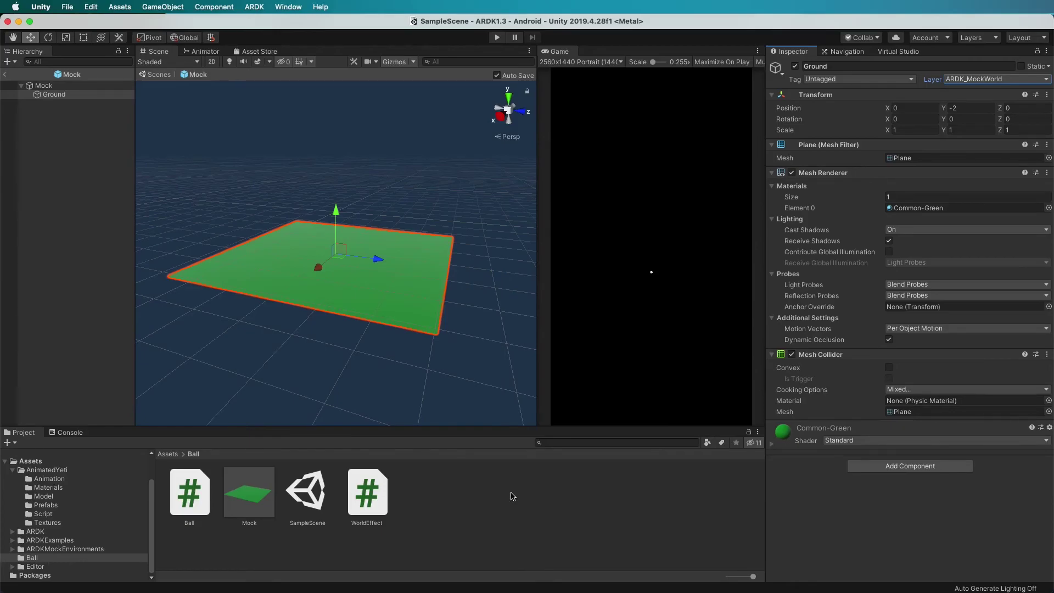
Set the Mock Scene to ParkPond and walk around it in play mode using mouse-look and W.
left_click(913, 52)
left_click(913, 127)
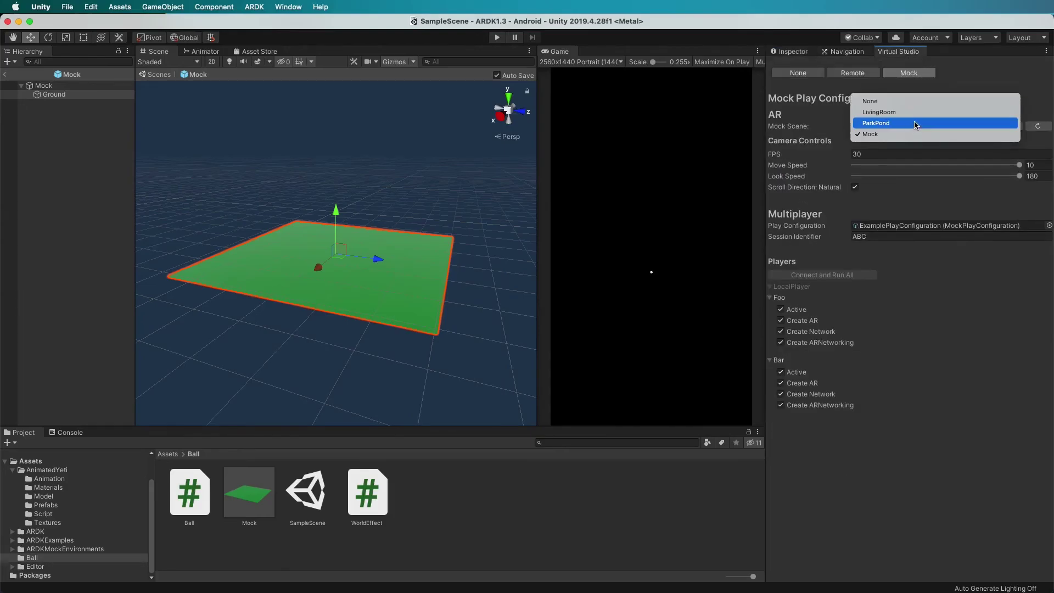
left_click(913, 124)
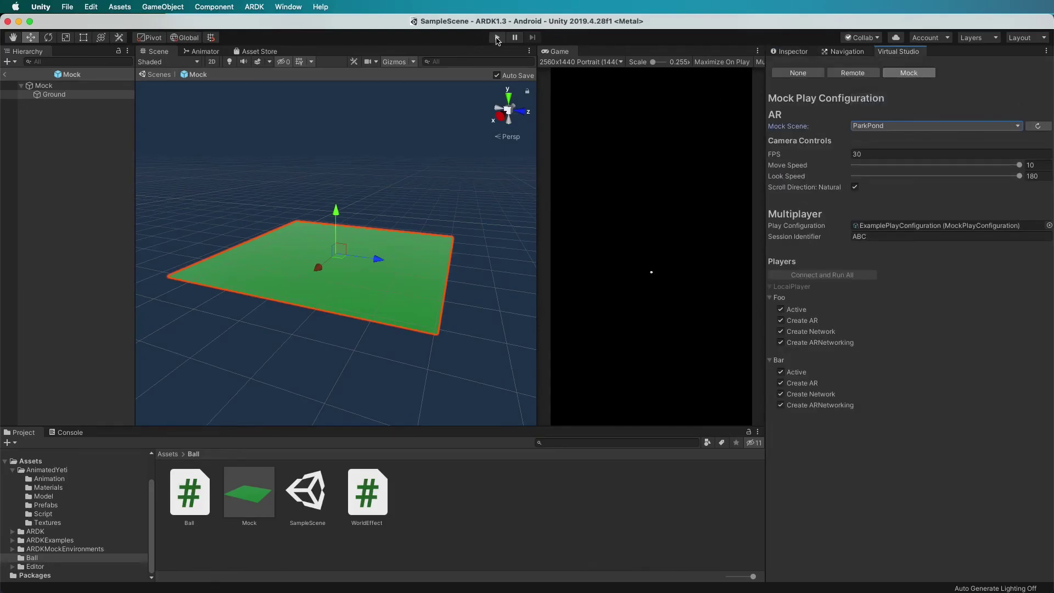
left_click(496, 37)
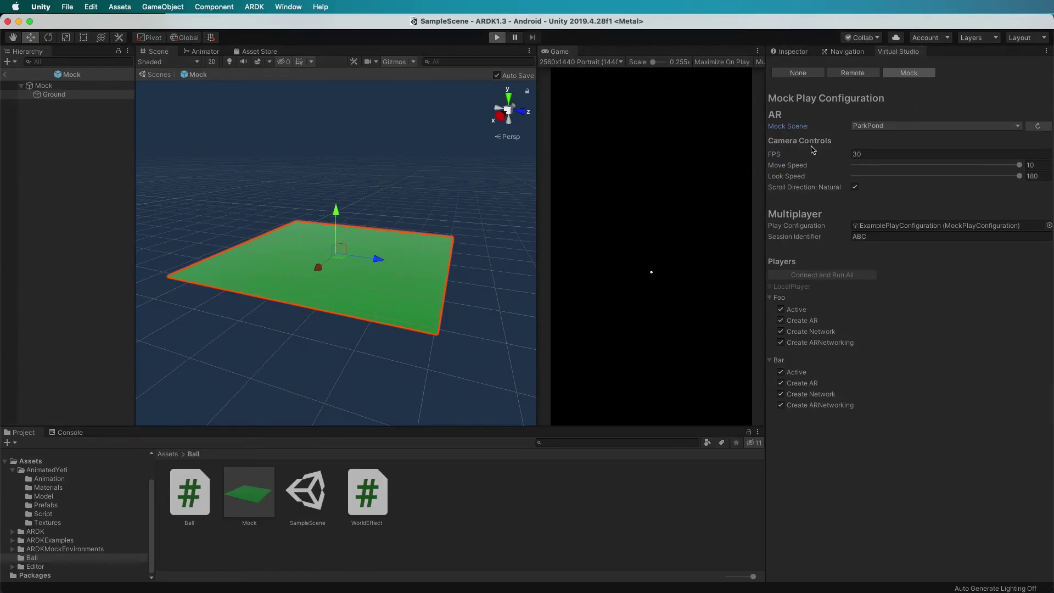
right_click_drag(617, 150, 616, 276)
key("w")
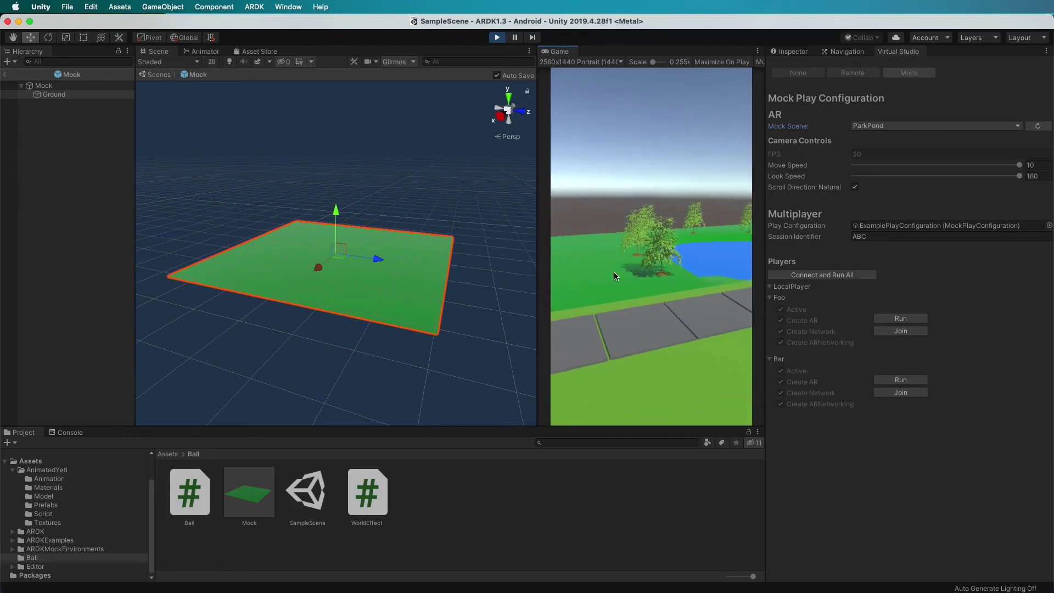
left_click(495, 37)
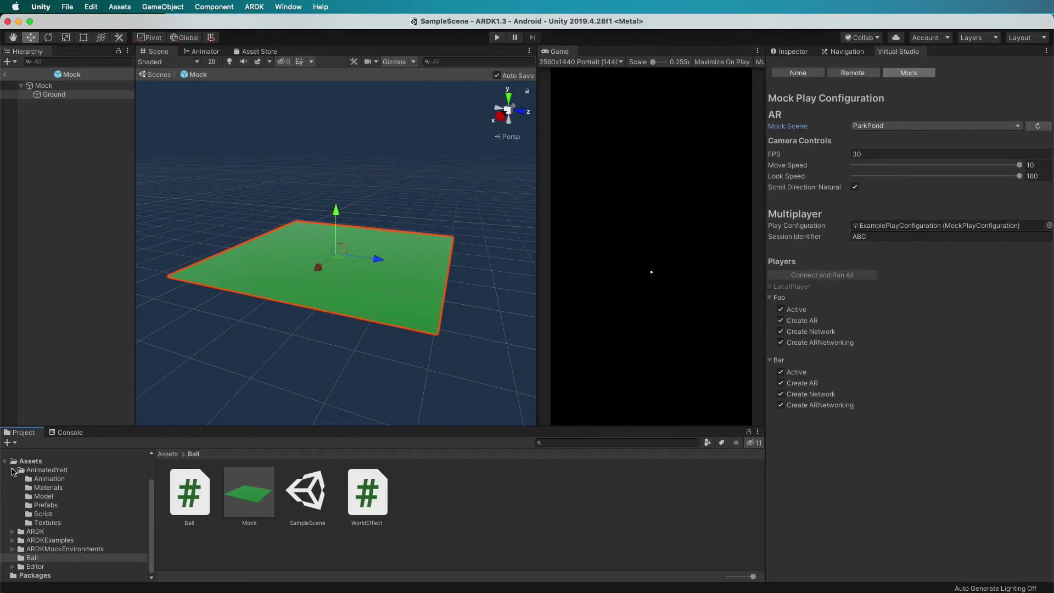
Collapse AnimatedYeti and browse ARDKMockEnvironments and its Materials and Models subfolders.
left_click(12, 470)
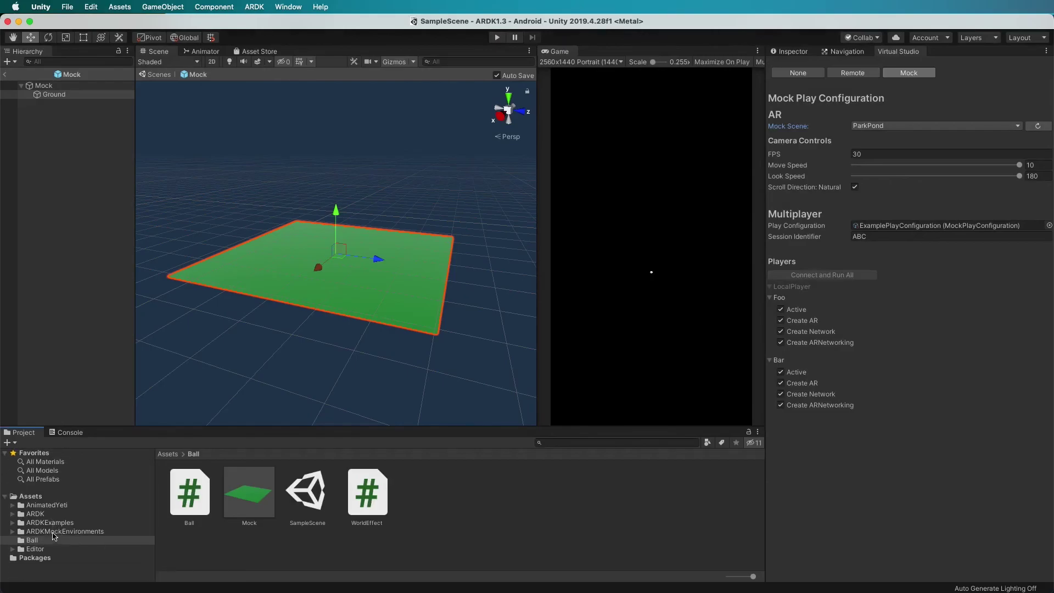
double_click(55, 531)
left_click(53, 539)
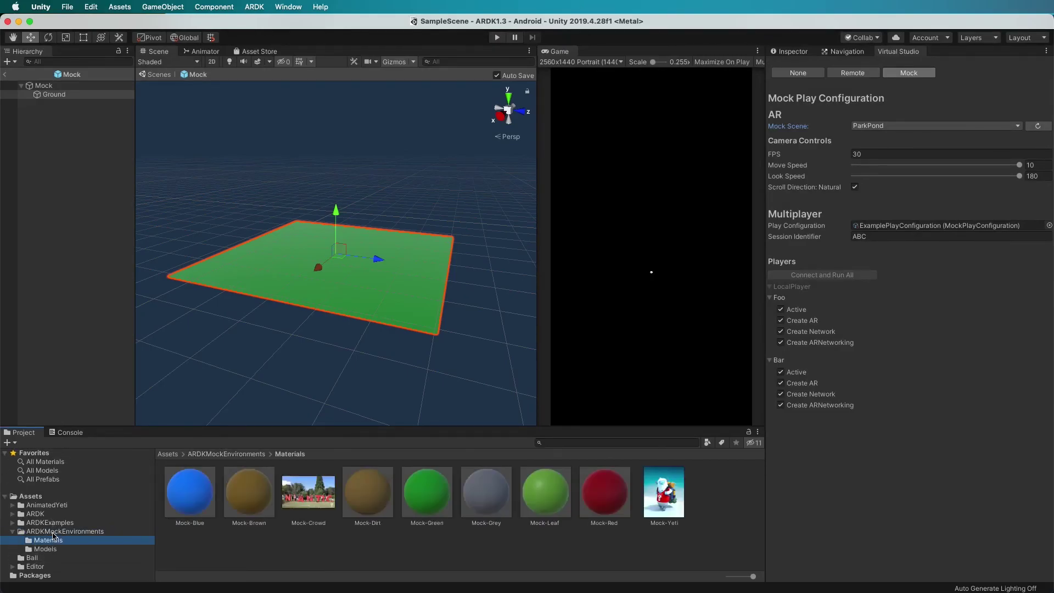
key("Down")
left_click(53, 536)
key("Up")
Open the LivingRoom prefab for editing from the Inspector.
left_click(201, 493)
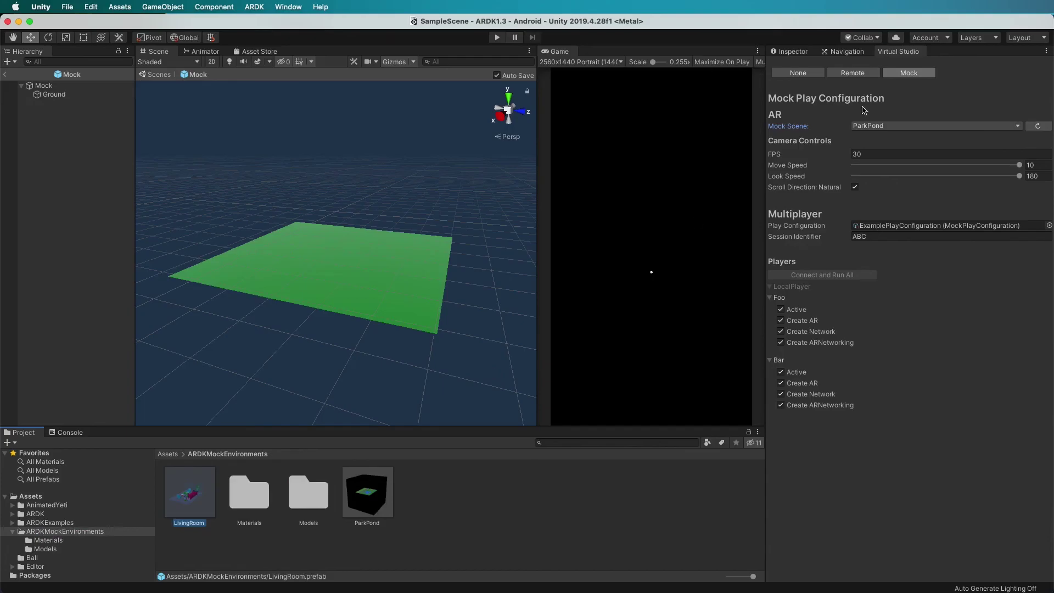
left_click(799, 51)
left_click(914, 99)
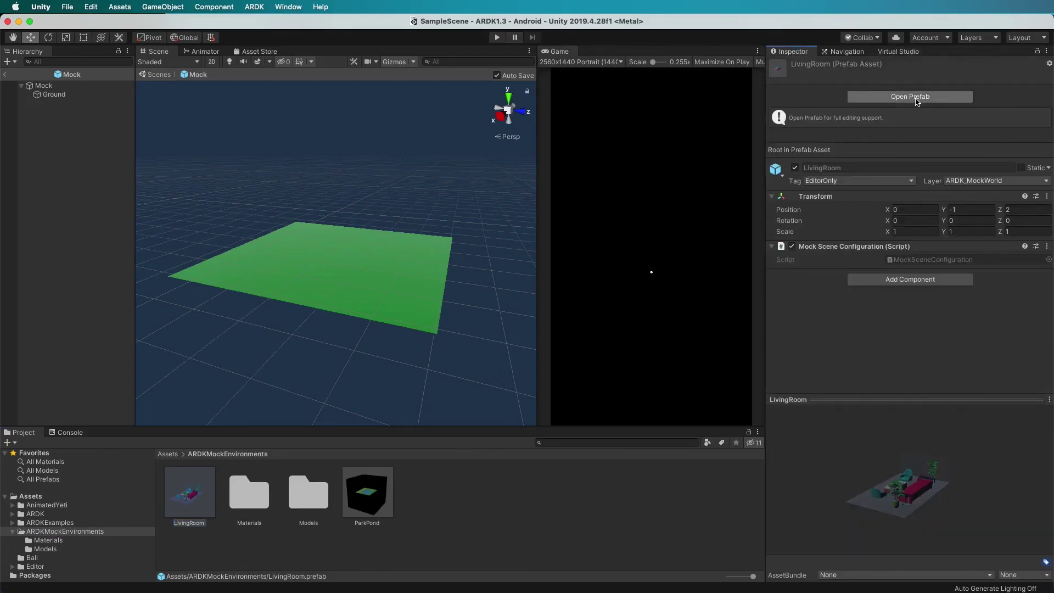